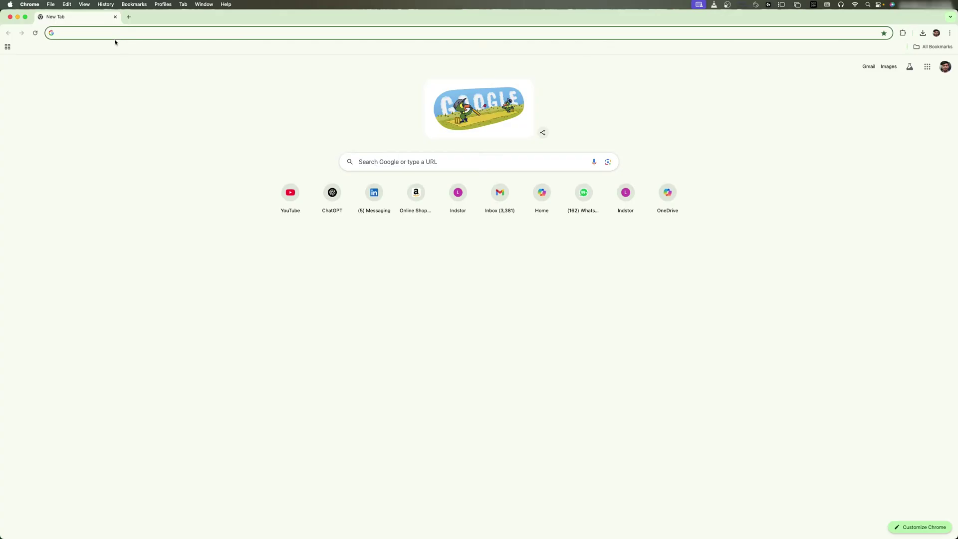
Search Google for 'ulaa browser' and open the official Ulaa Browser result at ulaa.com
type("u")
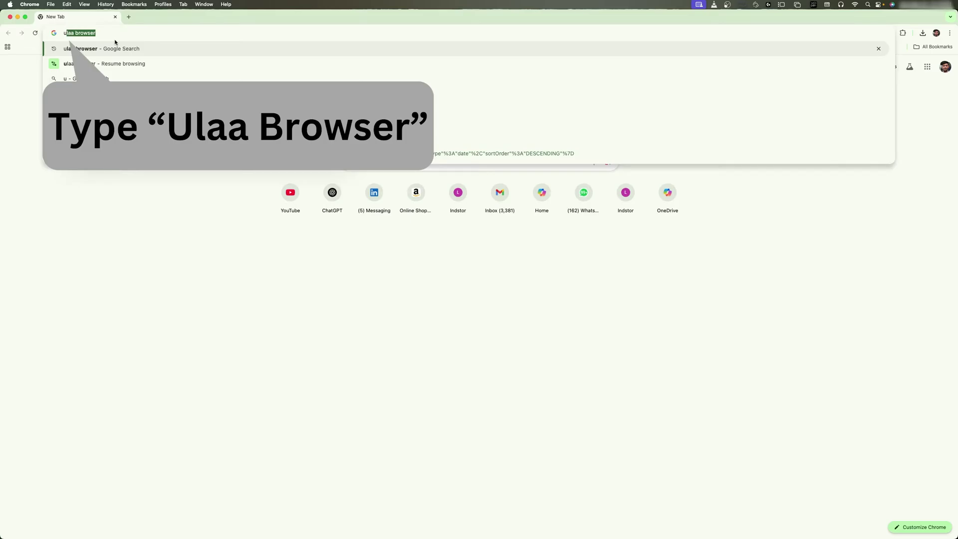
key("Return")
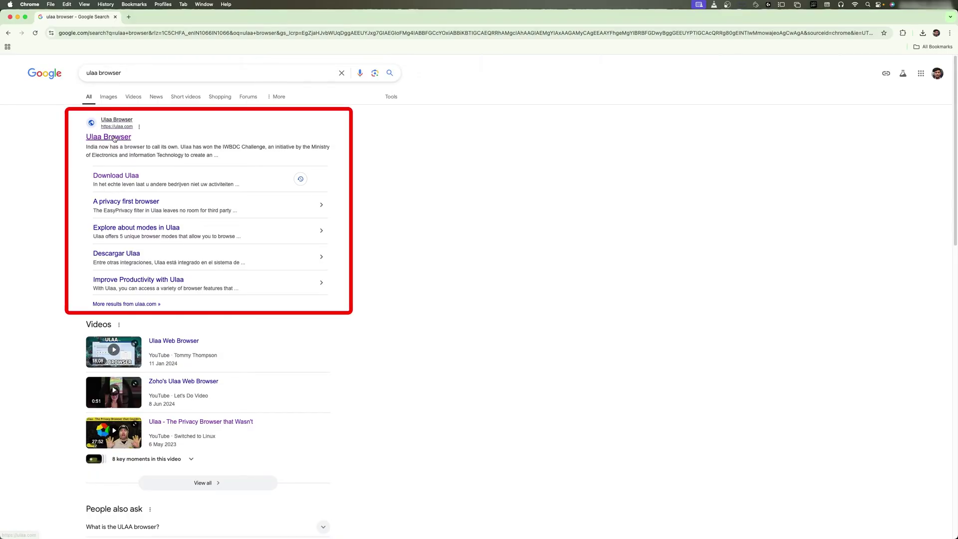
left_click(114, 138)
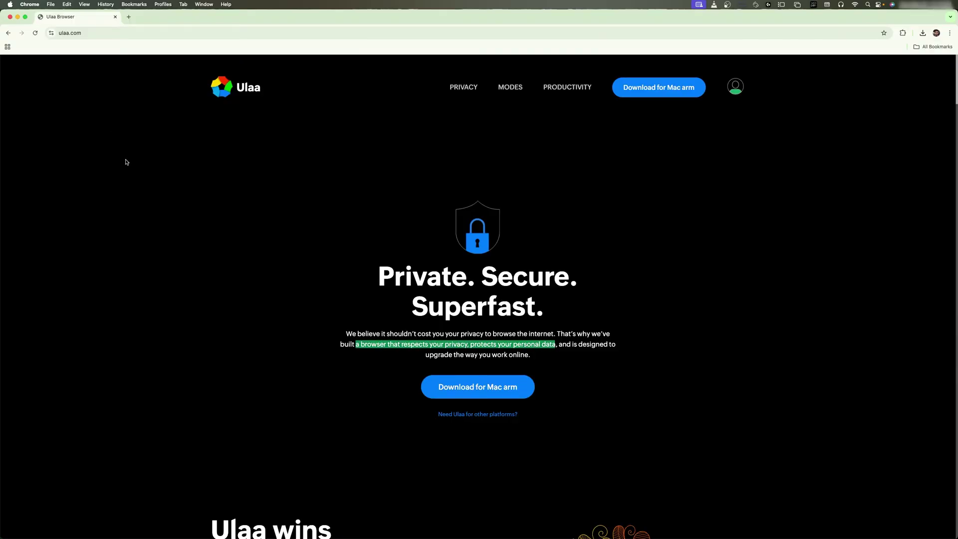
Scroll to the 'Private. Secure. Superfast.' headline and highlight it
scroll(392, 280, "down", 1)
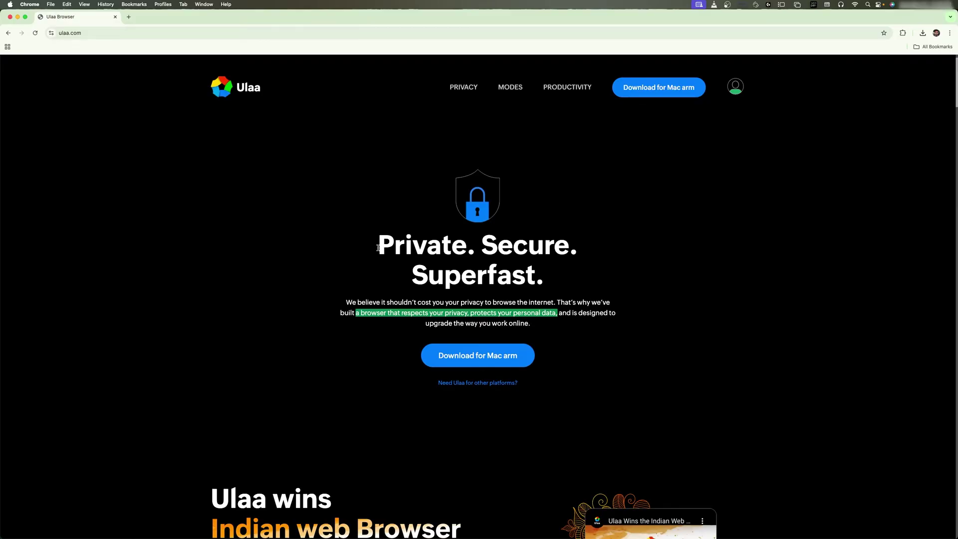
left_click_drag(377, 246, 616, 267)
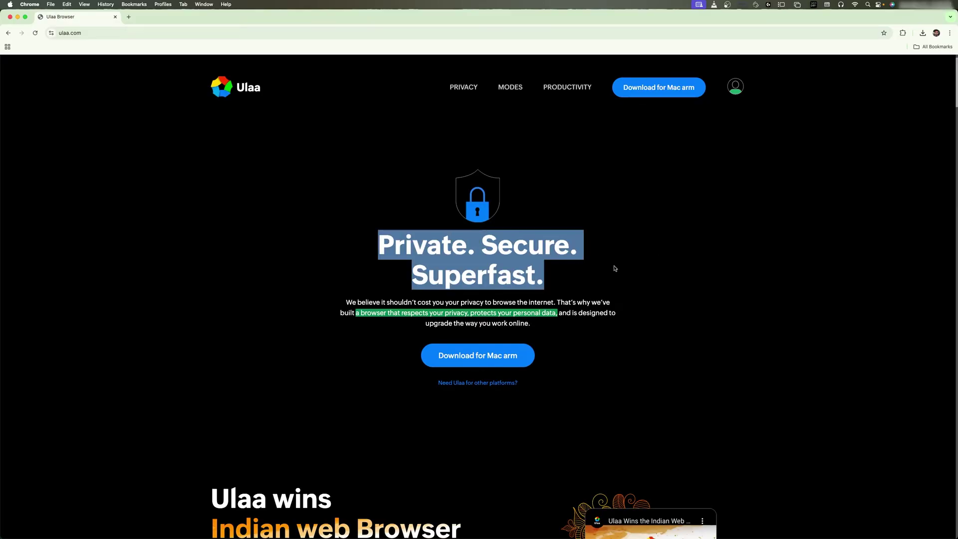
left_click(579, 282)
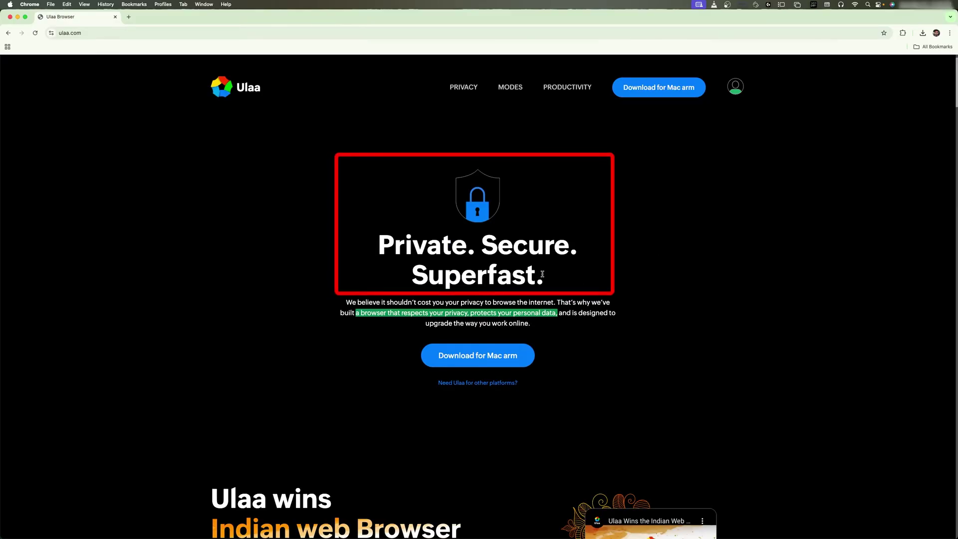
Move on to 'Utmost protection while browsing the web' and highlight its heading and paragraph
scroll(512, 281, "down", 5)
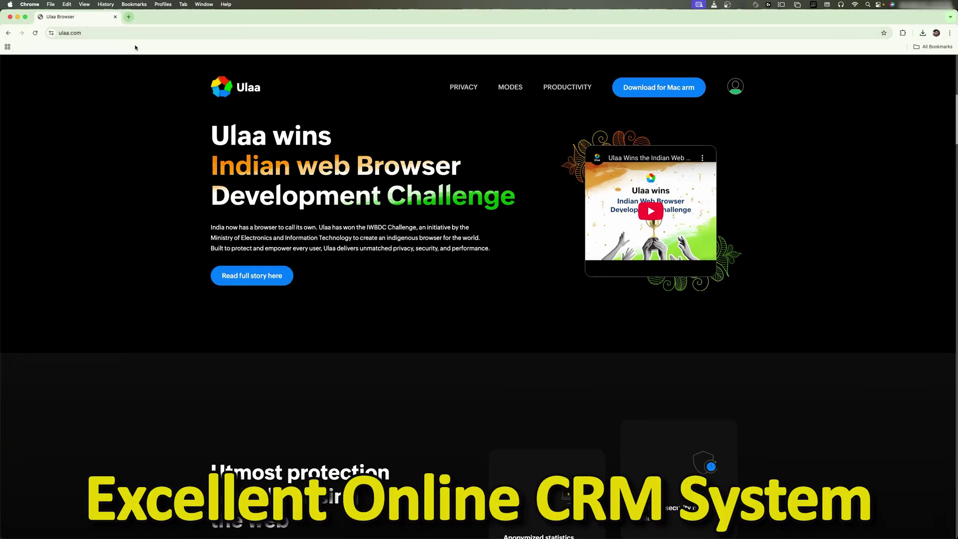
scroll(162, 87, "up", 2)
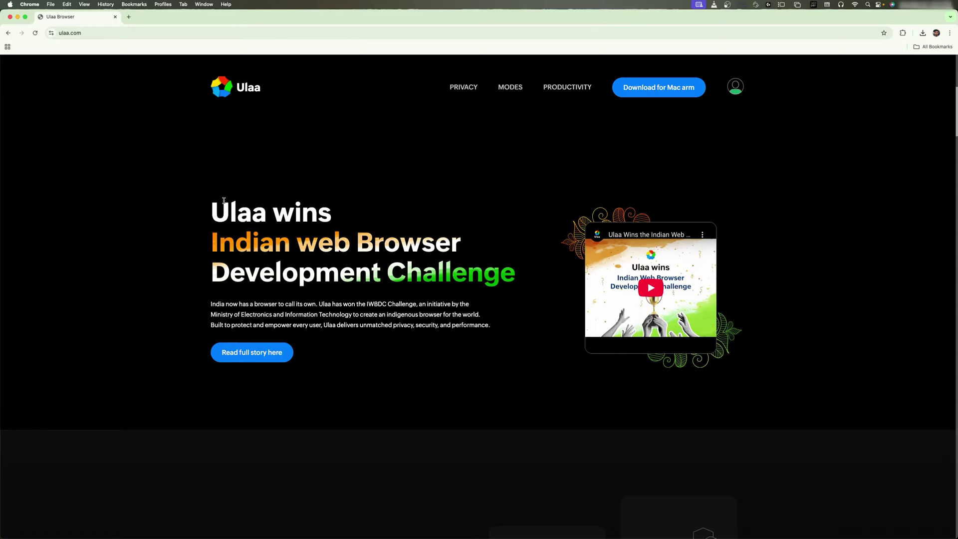
scroll(224, 205, "down", 8)
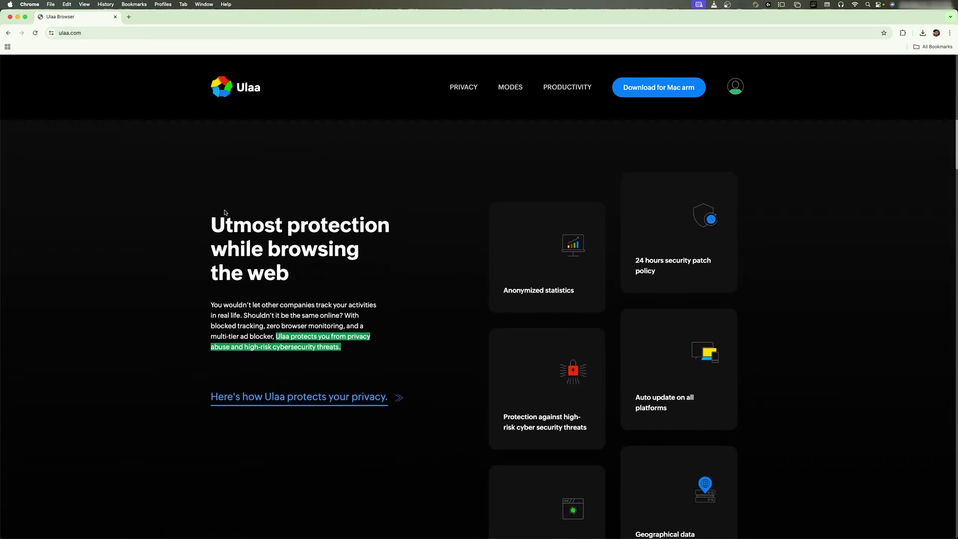
scroll(225, 212, "down", 2)
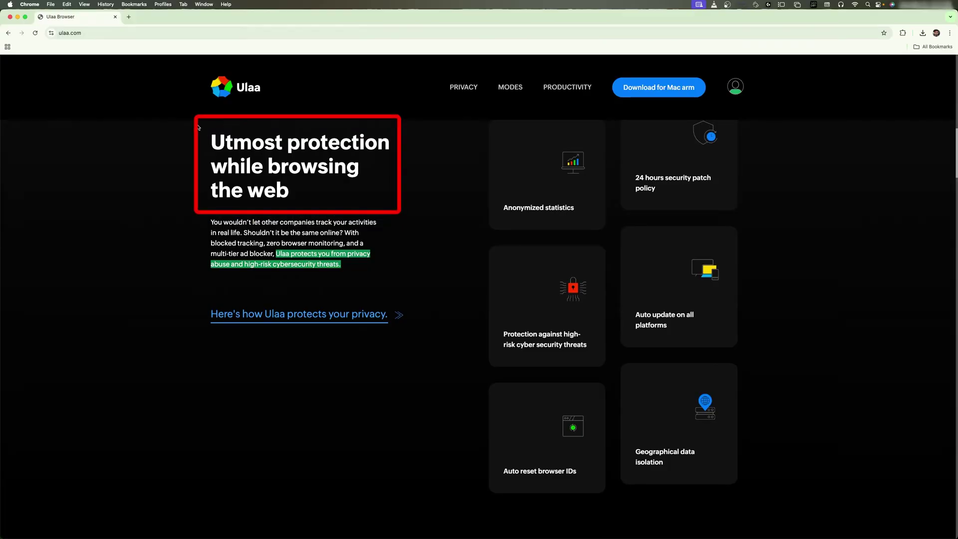
left_click_drag(208, 141, 374, 192)
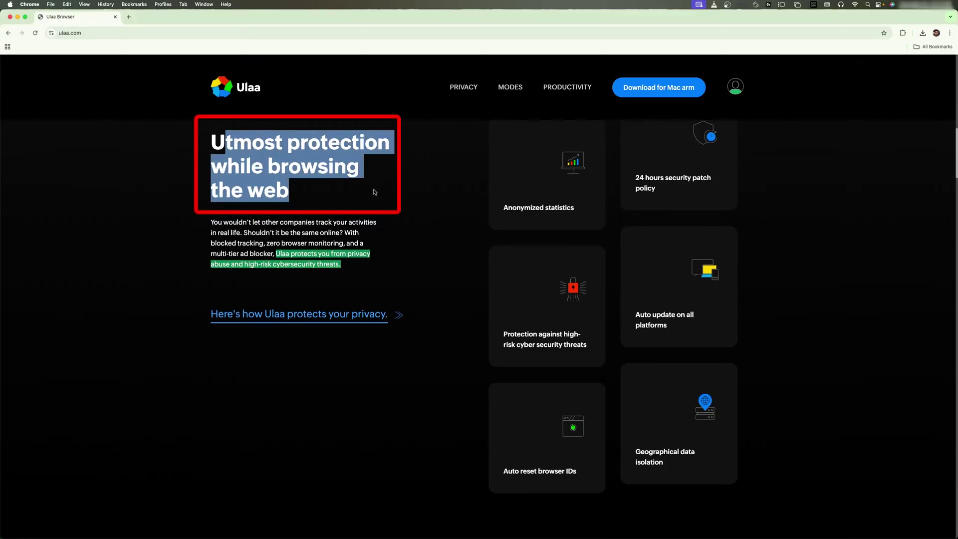
left_click(302, 193)
scroll(302, 193, "up", 2)
scroll(302, 210, "down", 1)
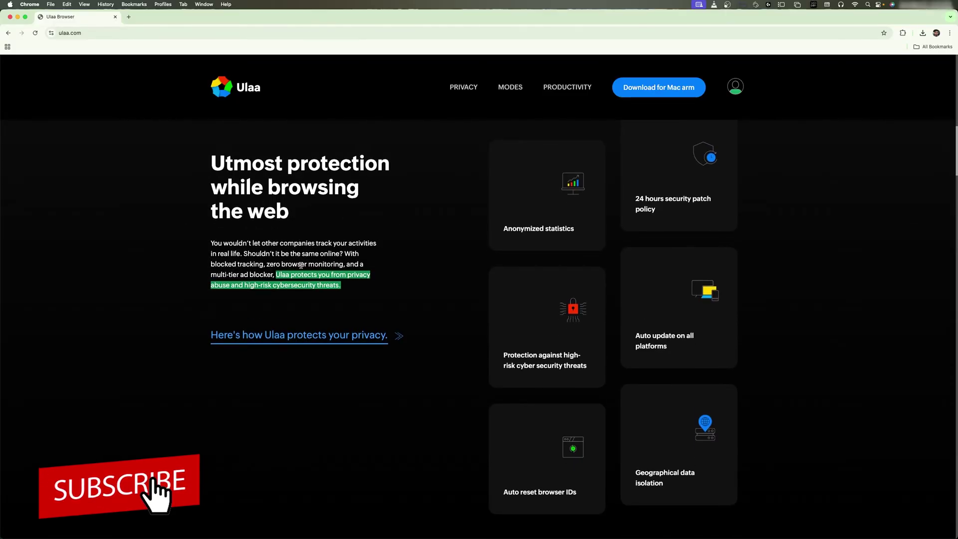
left_click_drag(286, 264, 311, 275)
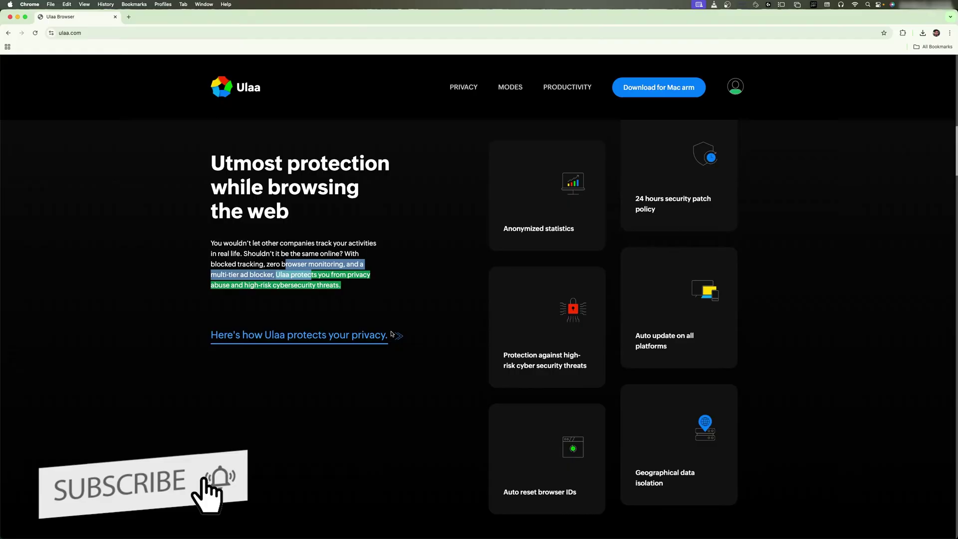
Scroll past Advertiser's snooping and the Work, Developer, Personal and Kids Mode cards to Tab Management
scroll(377, 278, "down", 7)
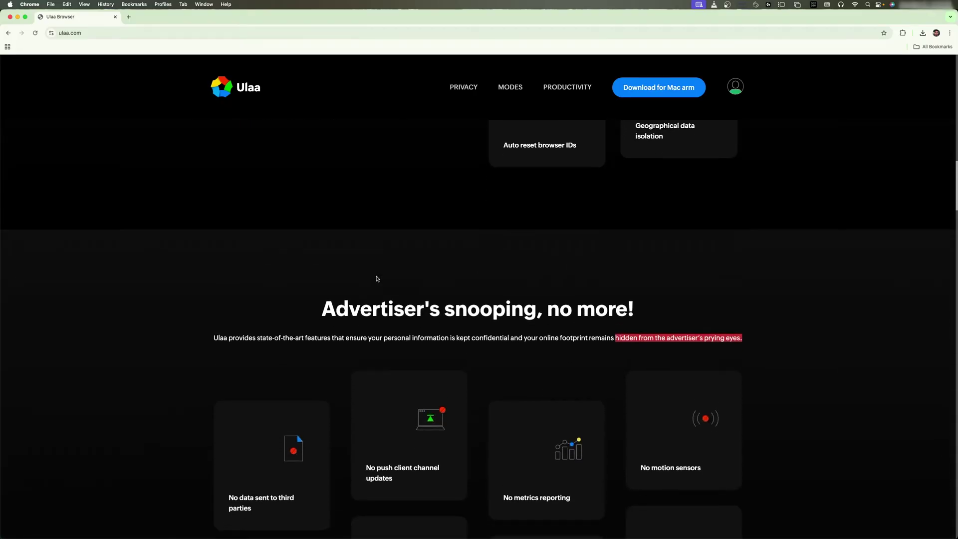
scroll(376, 278, "down", 3)
scroll(372, 277, "down", 12)
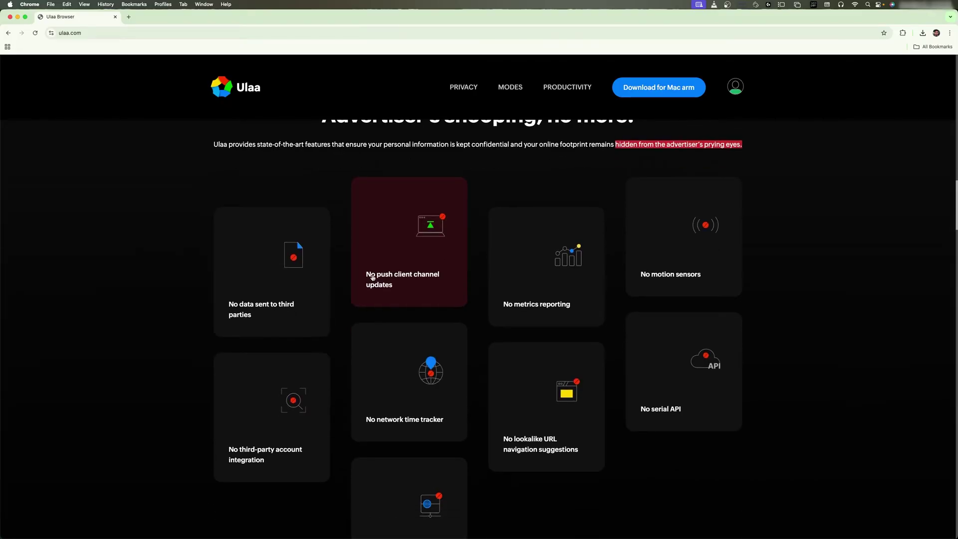
scroll(371, 277, "down", 3)
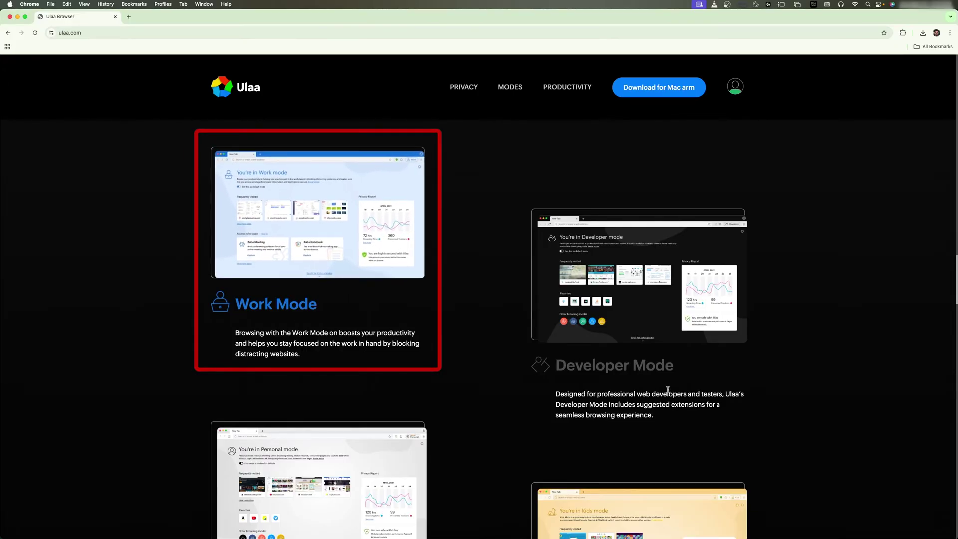
scroll(658, 318, "down", 2)
scroll(658, 317, "down", 4)
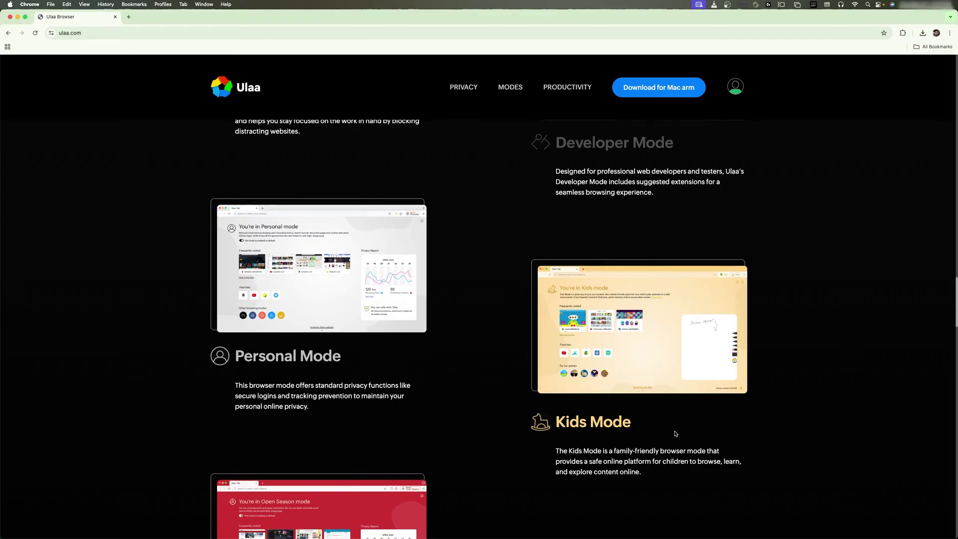
scroll(676, 434, "down", 15)
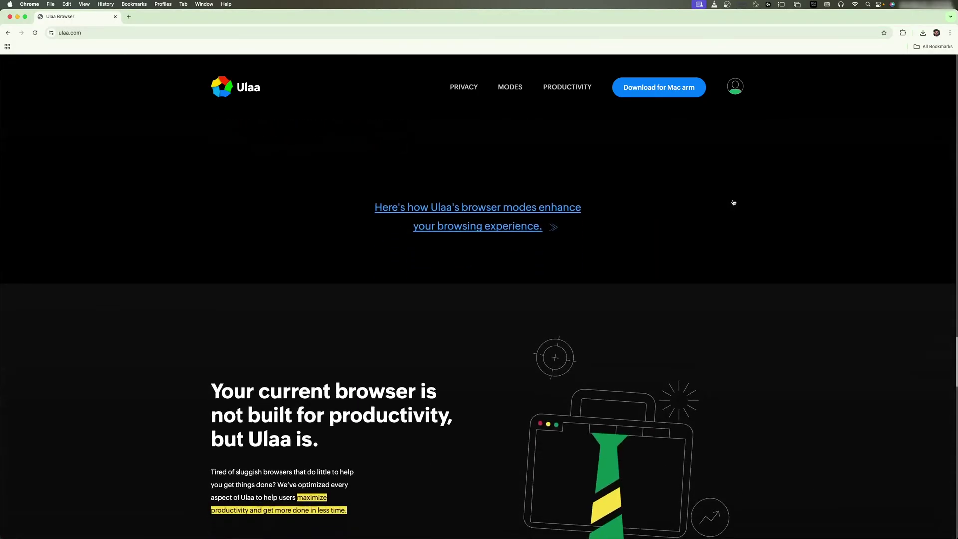
scroll(733, 200, "down", 7)
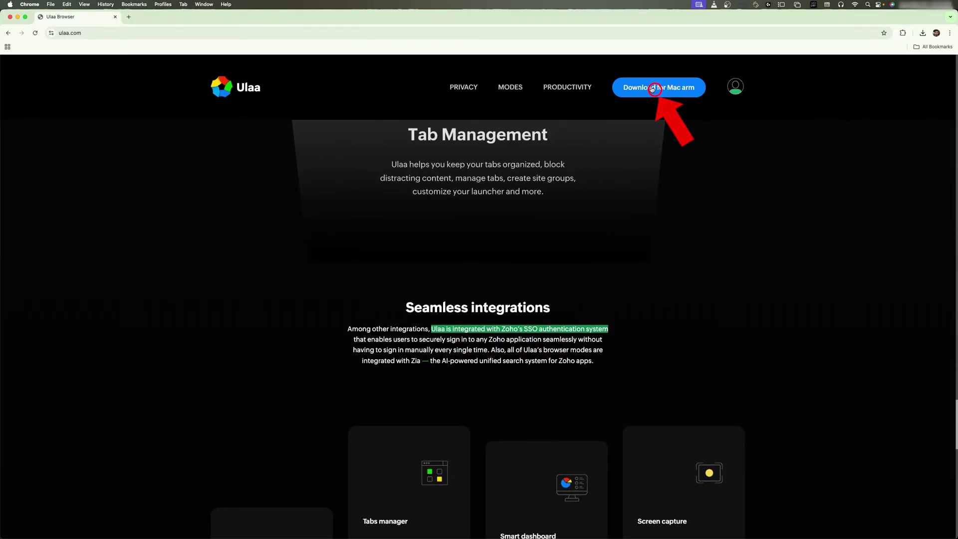
Download Ulaa for Mac arm, accepting the licence agreement
left_click(654, 88)
left_click(558, 385)
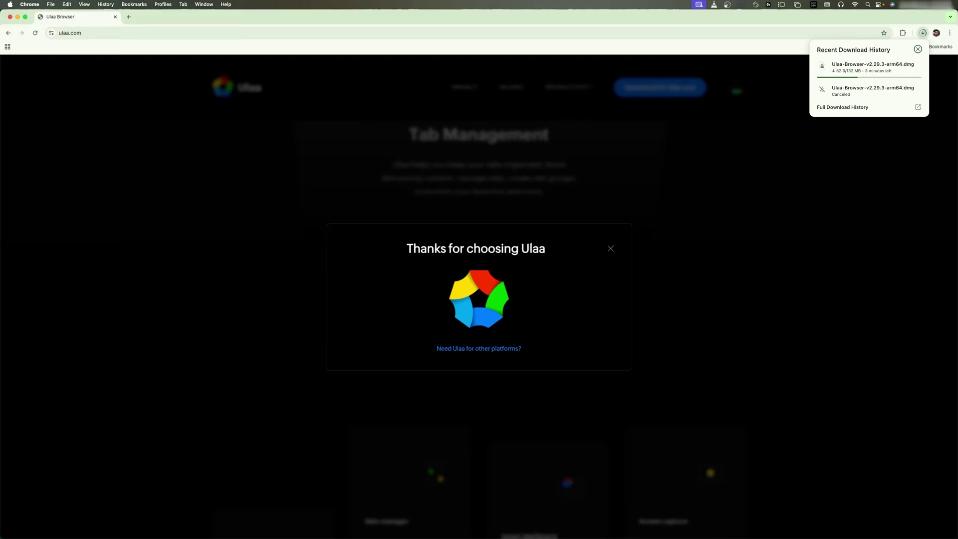
mouse_move(861, 67)
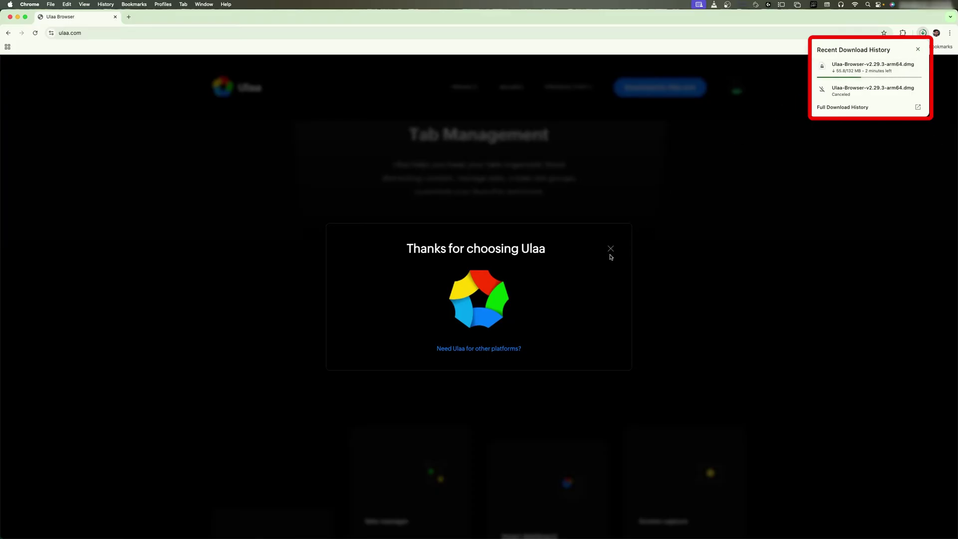
left_click(774, 53)
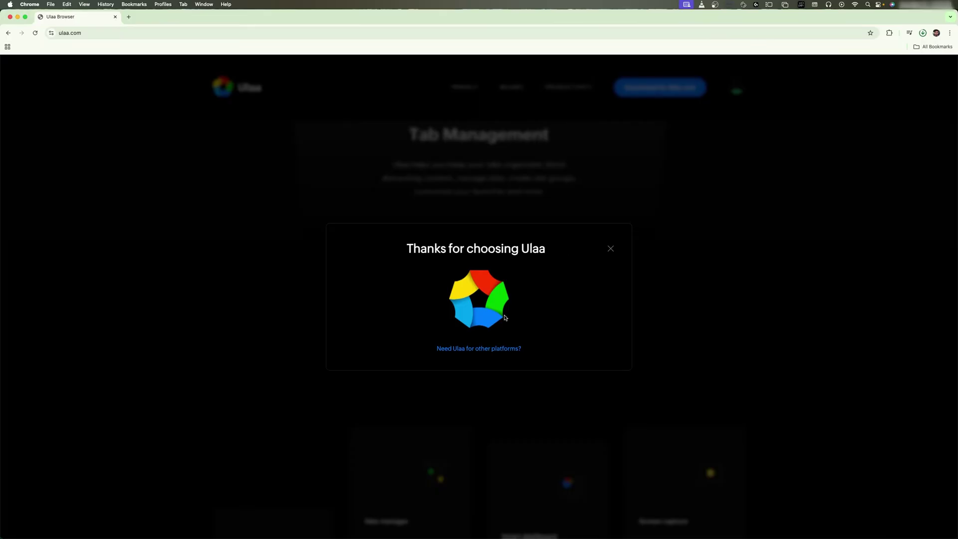
Glance at other-platform versions, then show Ulaa-Browser-v2.29.3-arm64.dmg in Finder's Downloads
left_click(493, 349)
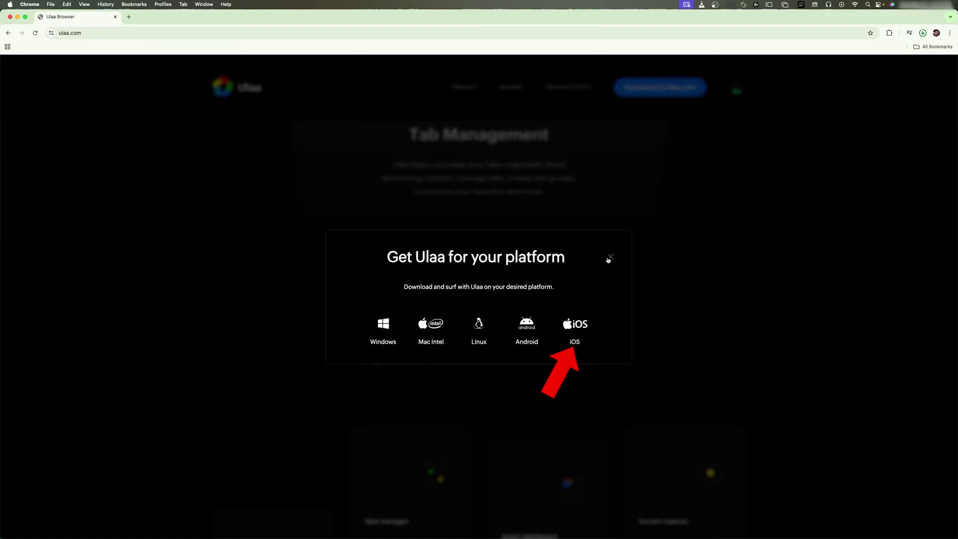
left_click(610, 257)
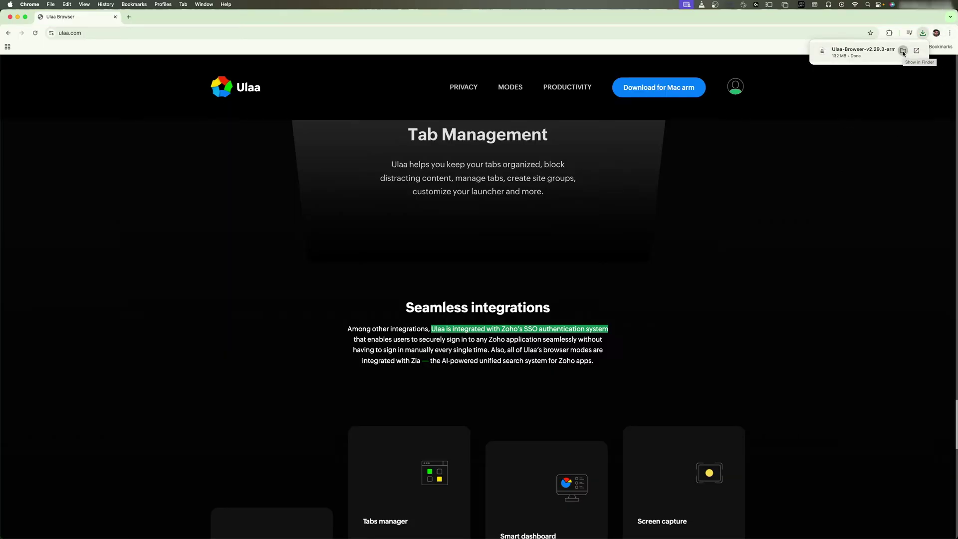
left_click(903, 52)
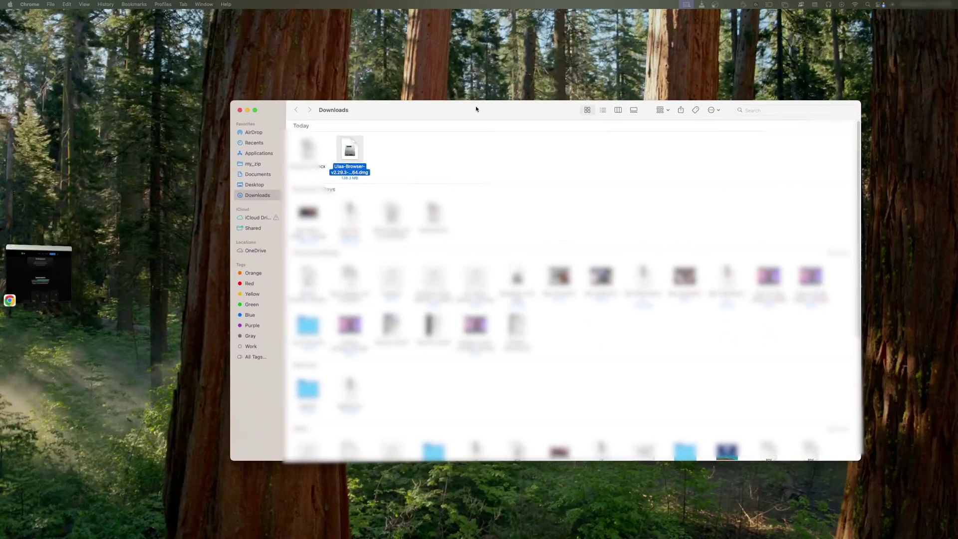
Open the Ulaa disk image and copy Ulaa into the Applications folder
double_click(344, 155)
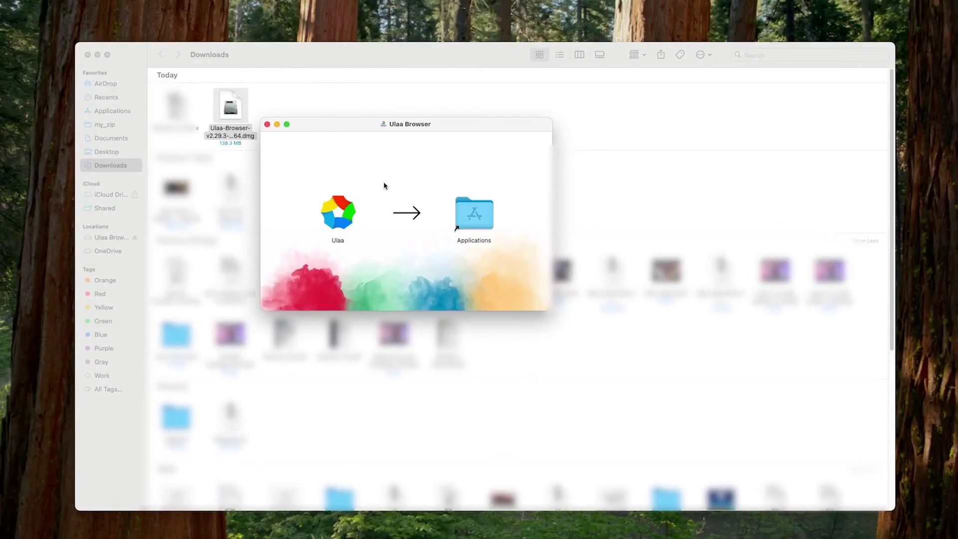
left_click(348, 215)
left_click_drag(349, 216, 482, 215)
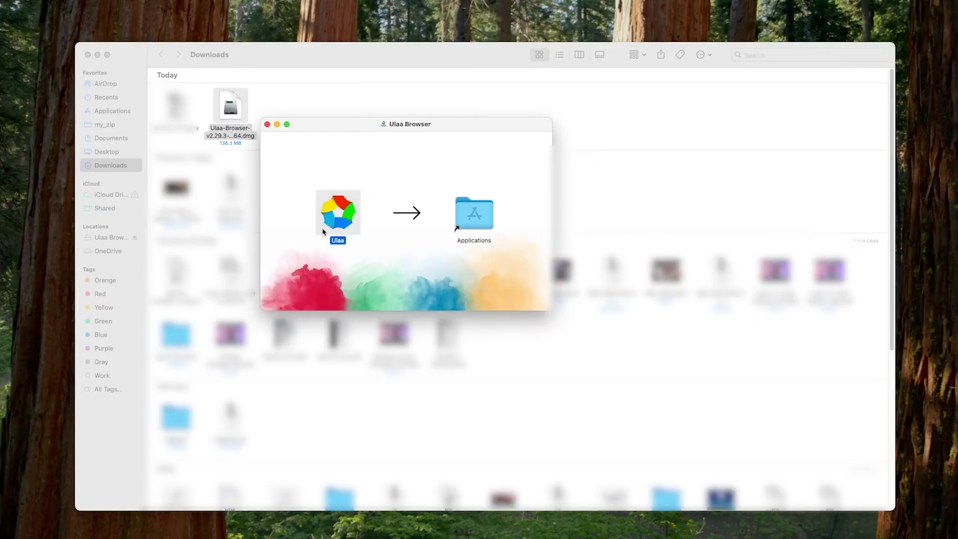
left_click(268, 125)
Move the downloaded Ulaa .dmg from Downloads to the Trash
left_click(225, 106)
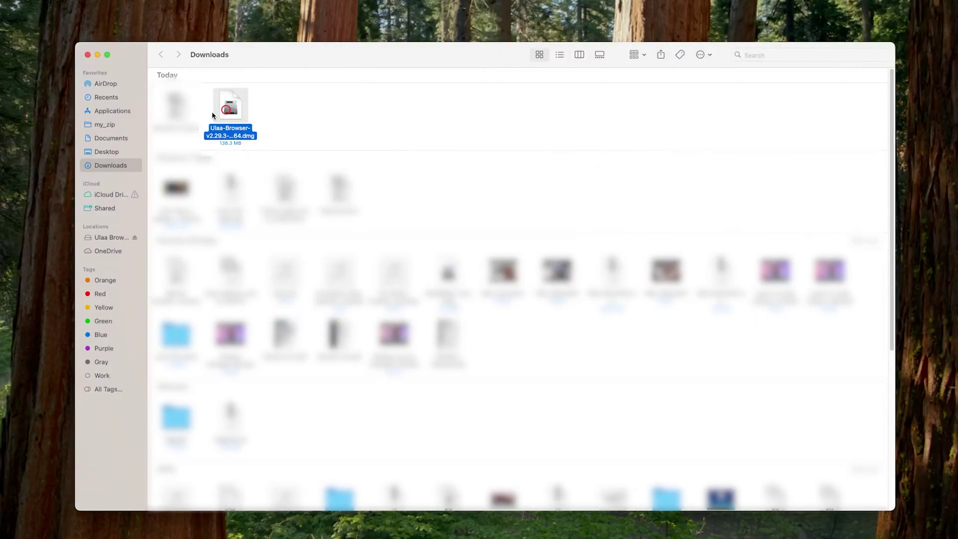
right_click(222, 104)
left_click(282, 143)
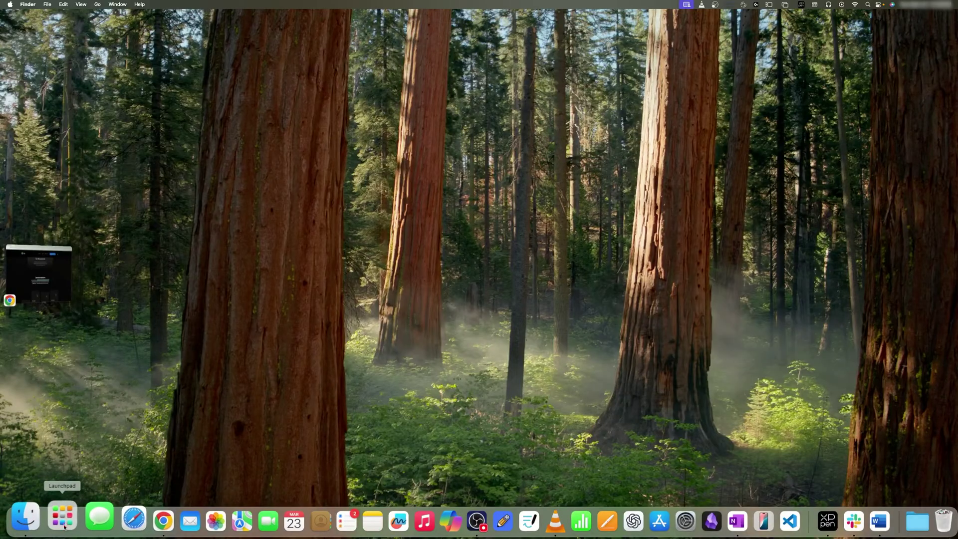
Find Ulaa in Launchpad by searching 'ul' and pin it to the Dock
left_click(40, 521)
left_click(463, 17)
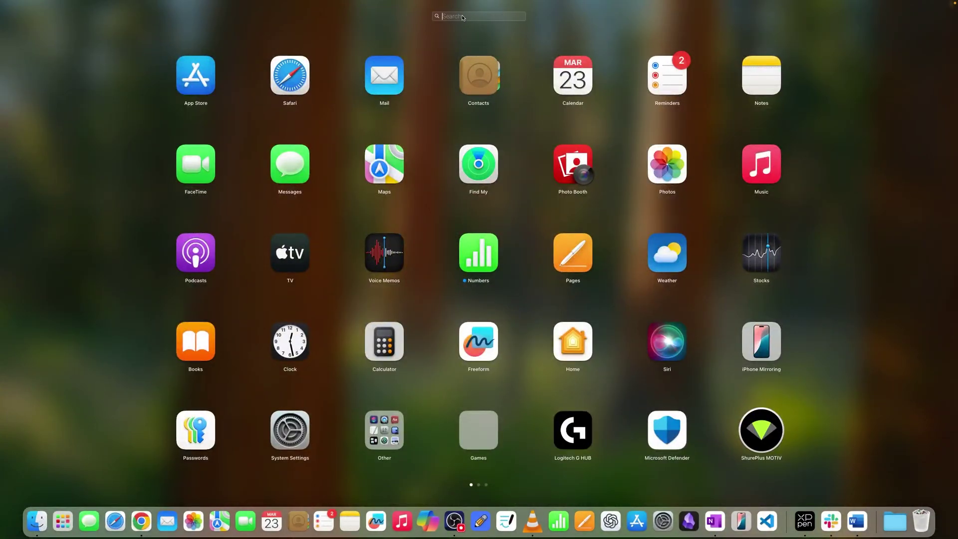
type("ul")
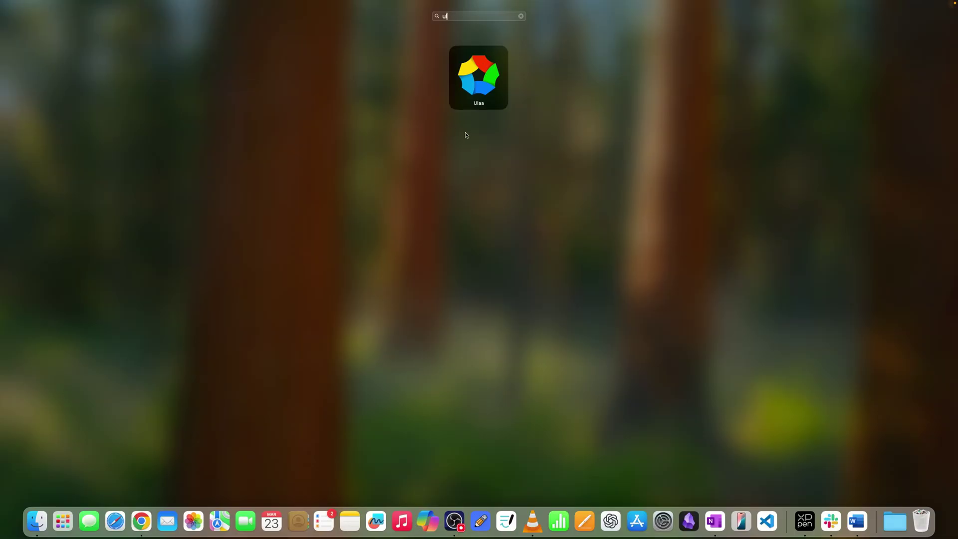
left_click_drag(484, 82, 289, 517)
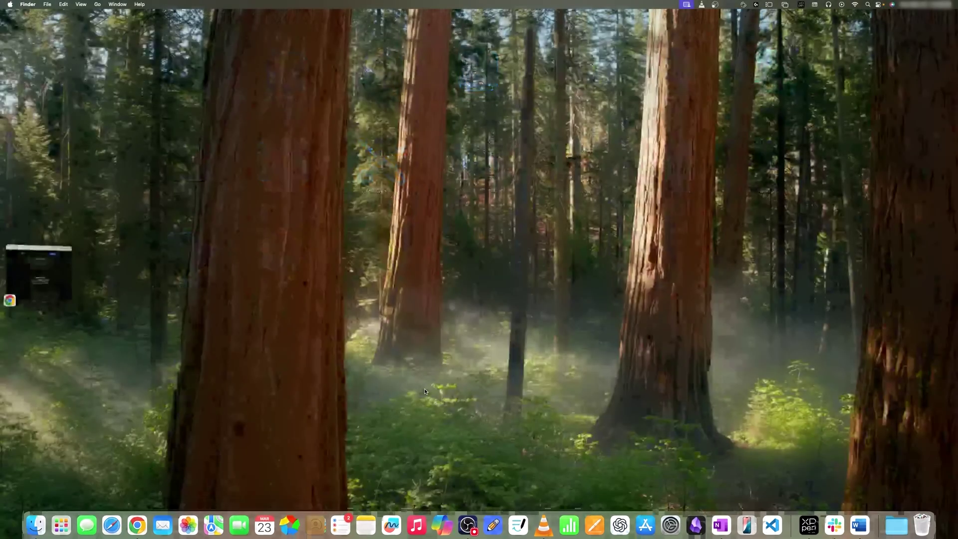
Launch Ulaa from the Dock once, then close its window and quit it
mouse_move(271, 537)
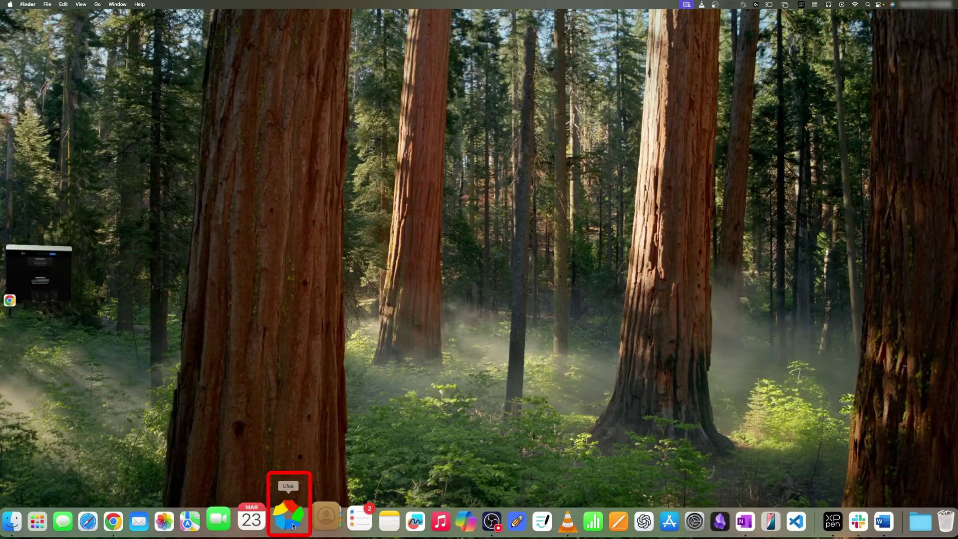
left_click(292, 522)
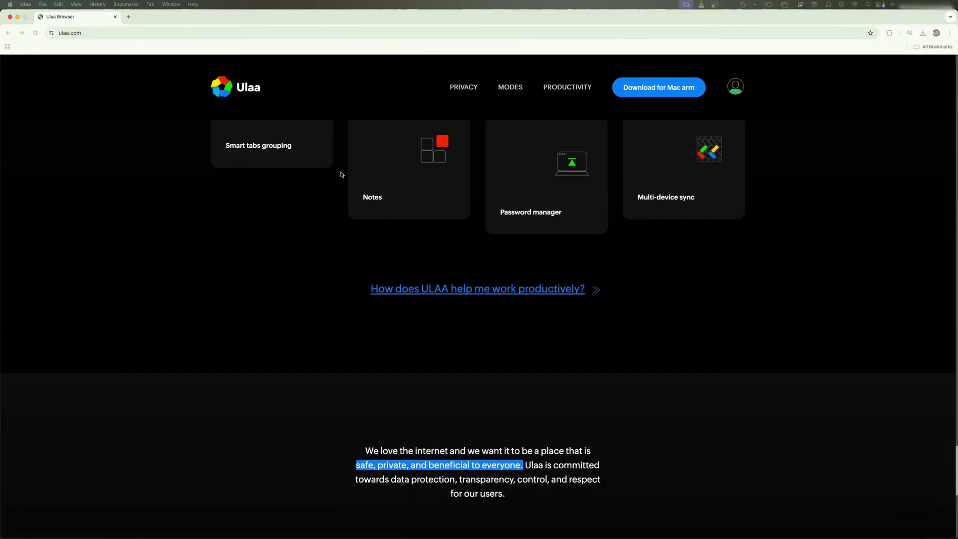
scroll(339, 175, "up", 13)
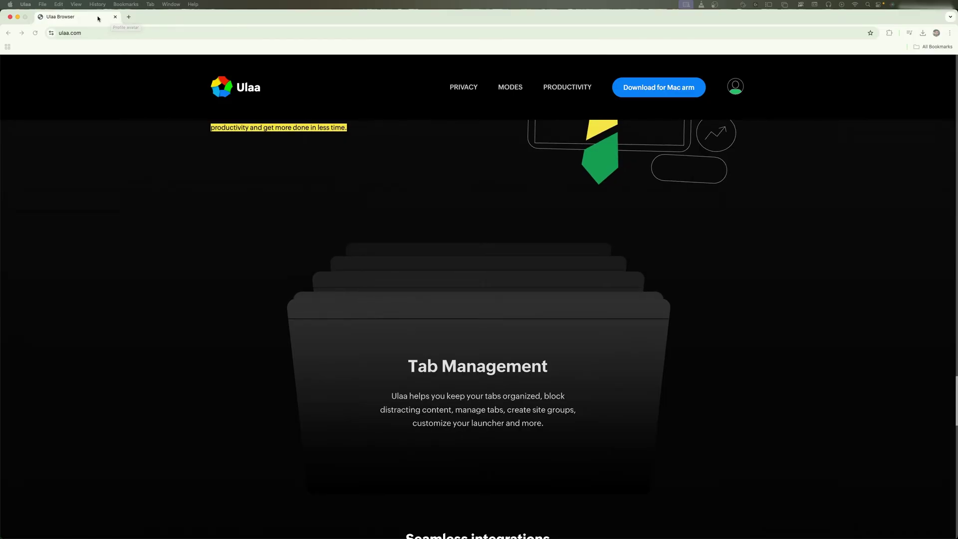
left_click(10, 17)
left_click(25, 5)
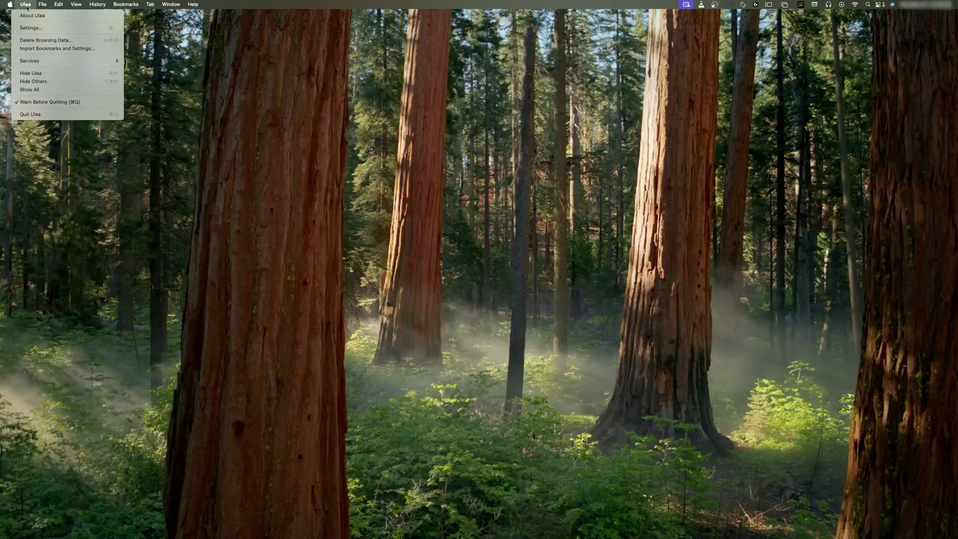
left_click(50, 111)
Relaunch Ulaa from the Dock and decline importing data from another browser
mouse_move(388, 524)
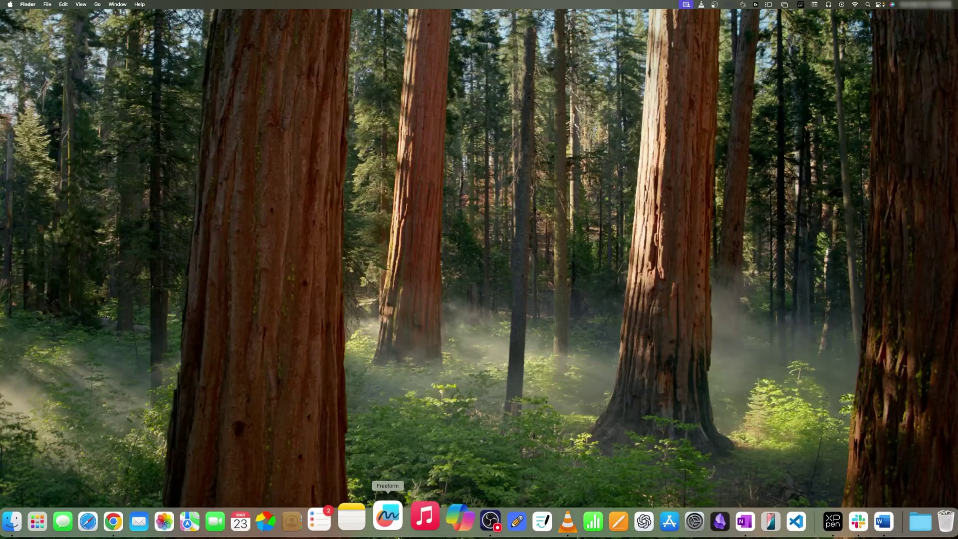
left_click(314, 521)
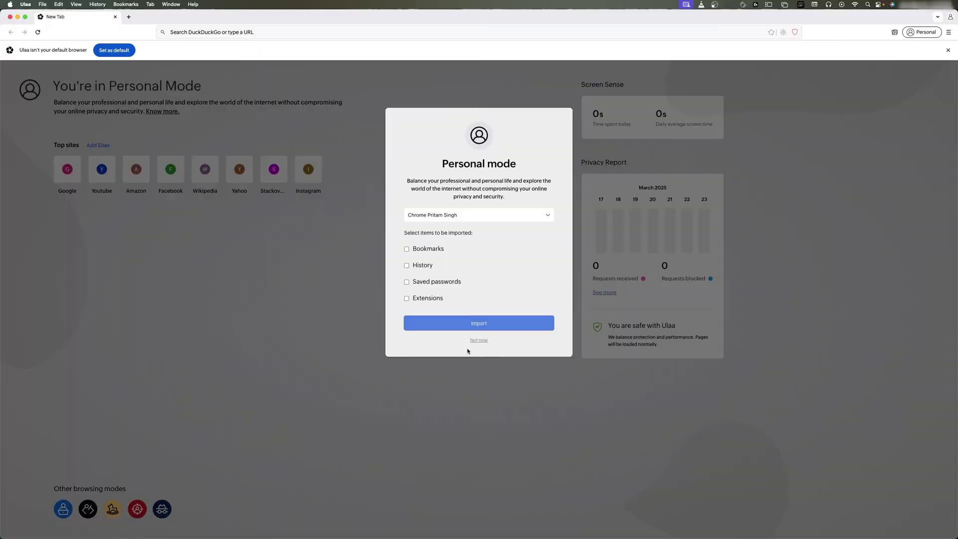
left_click(480, 341)
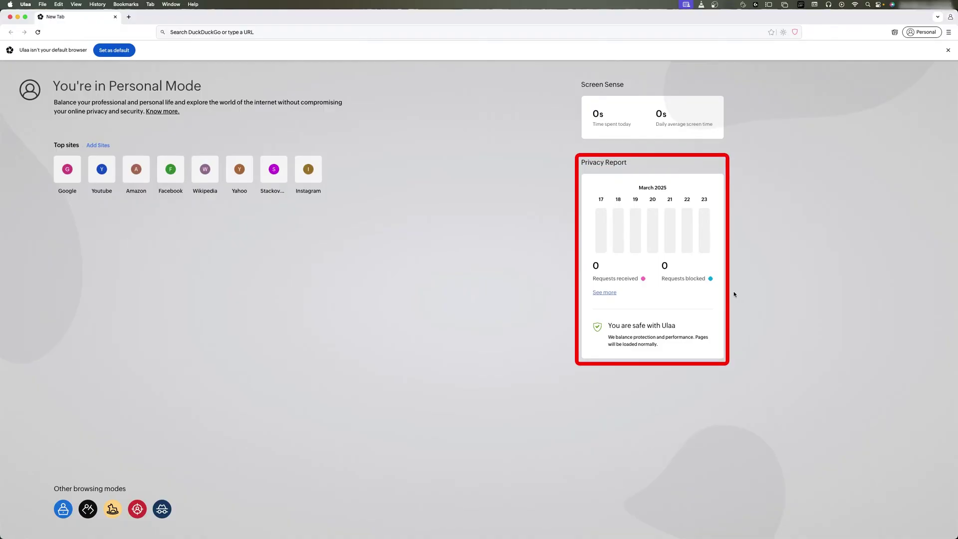
View the full Privacy Report showing 0% tracker contact, then close its tab
left_click(618, 185)
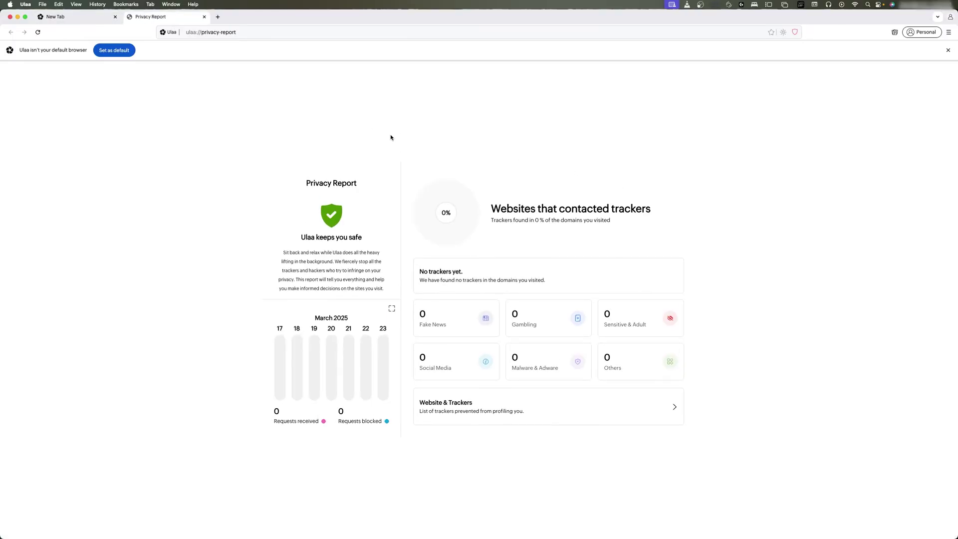
double_click(519, 219)
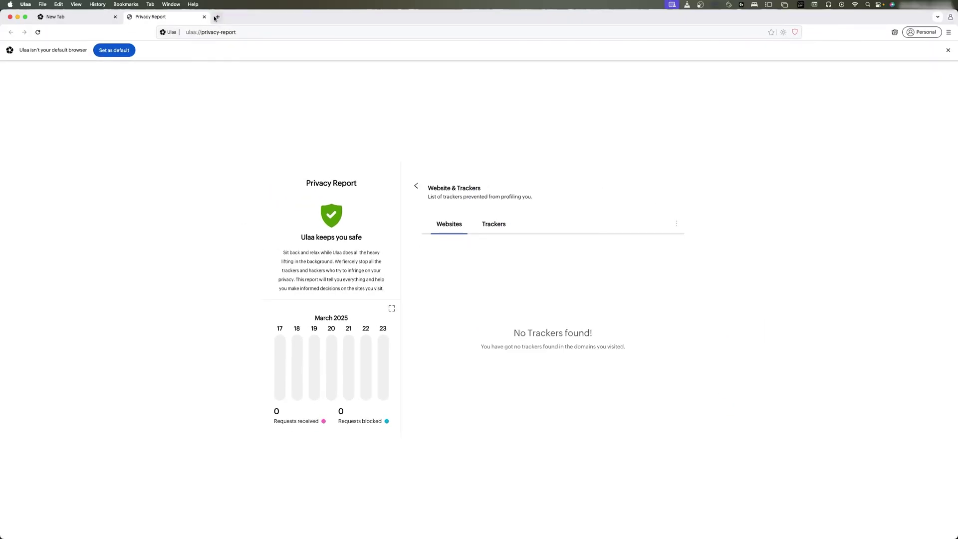
left_click(204, 16)
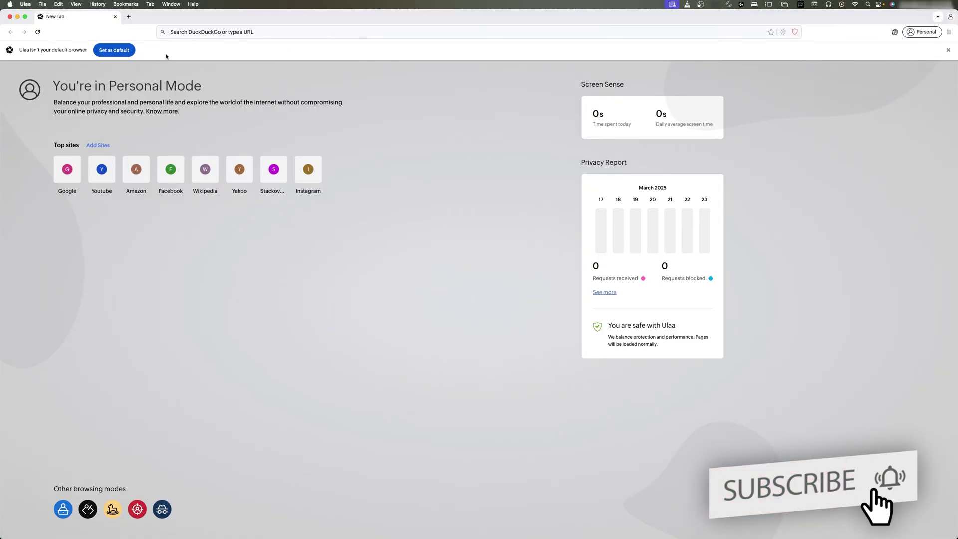
Set Ulaa as default browser, search 'ula browser' on DuckDuckGo, and open a new tab
left_click(114, 51)
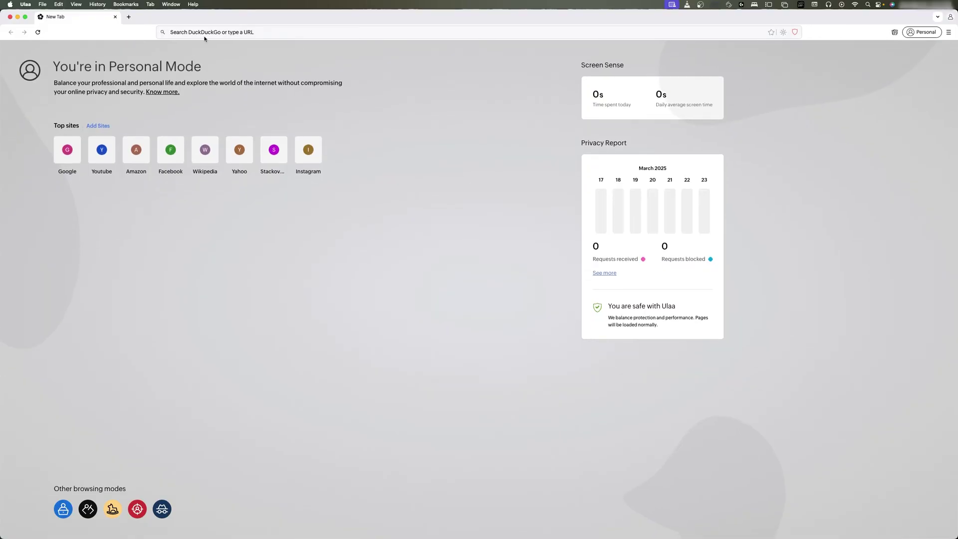
left_click(270, 30)
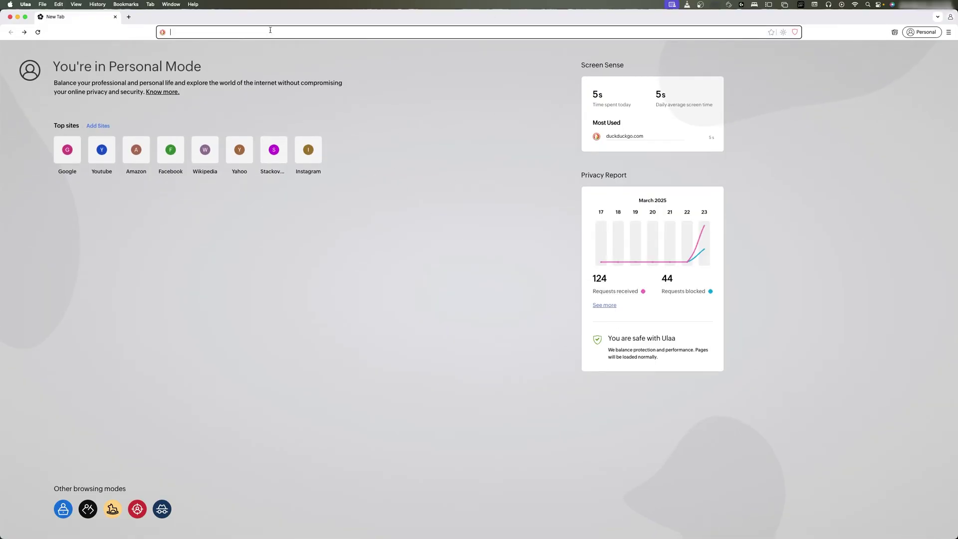
type("ula")
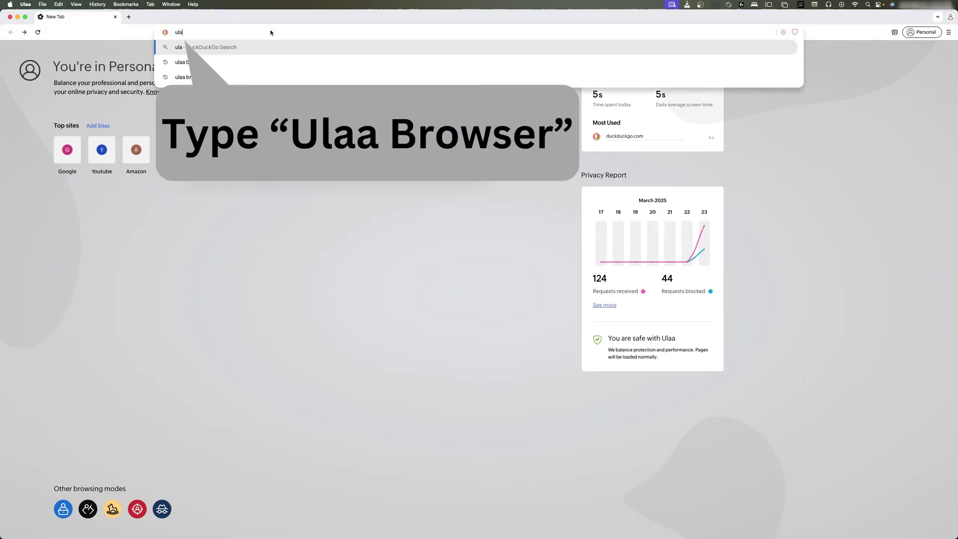
type(" browser")
key("Return")
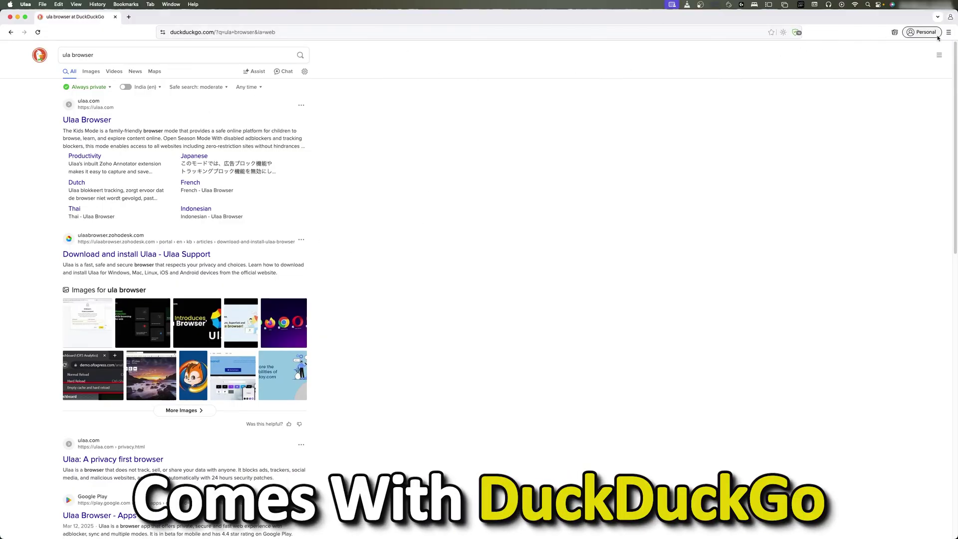
left_click(128, 16)
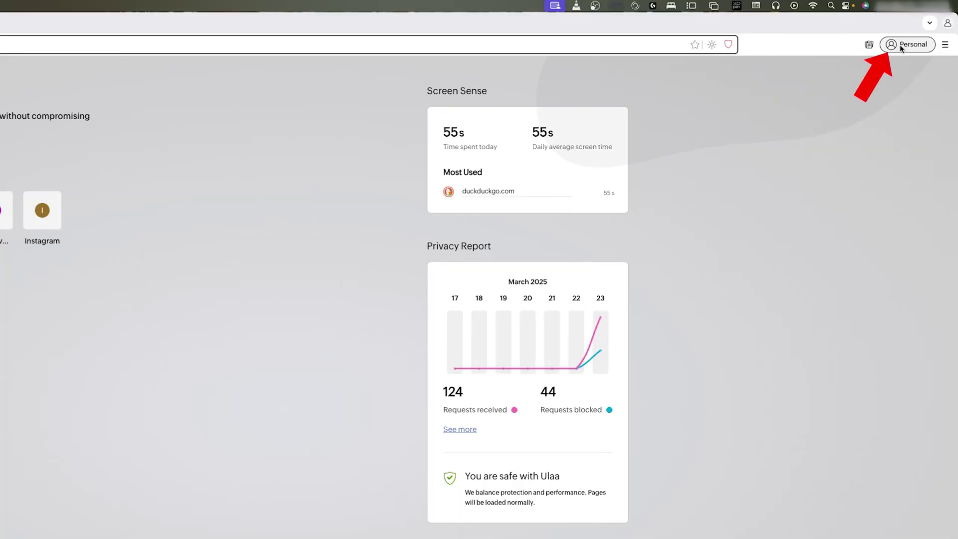
Choose Kids from the Personal profile's Switch mode panel to reach the password dialog
left_click(899, 44)
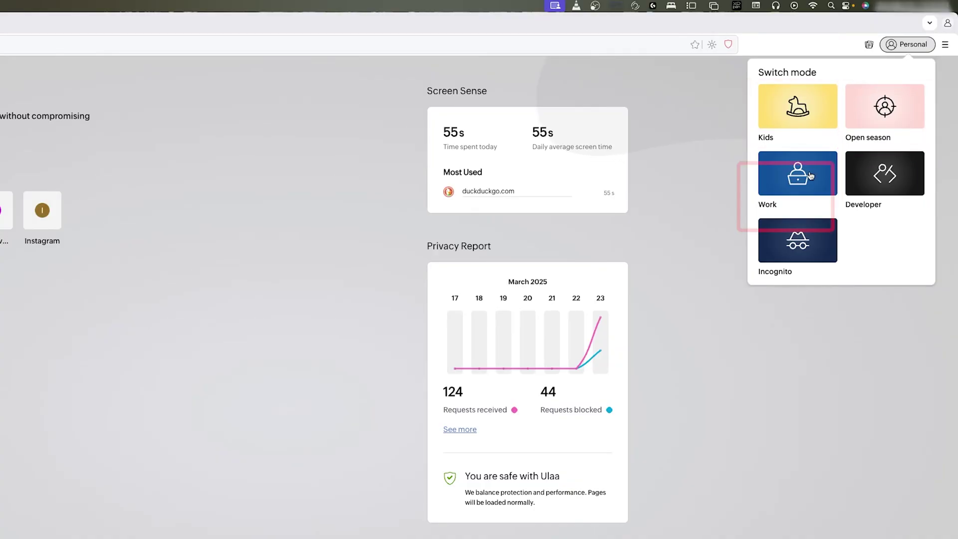
left_click(787, 254)
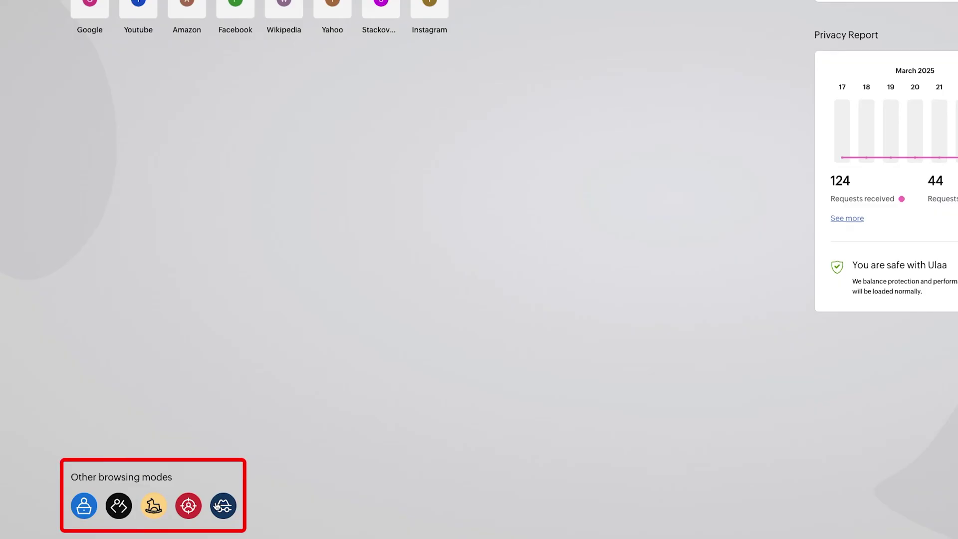
left_click(903, 43)
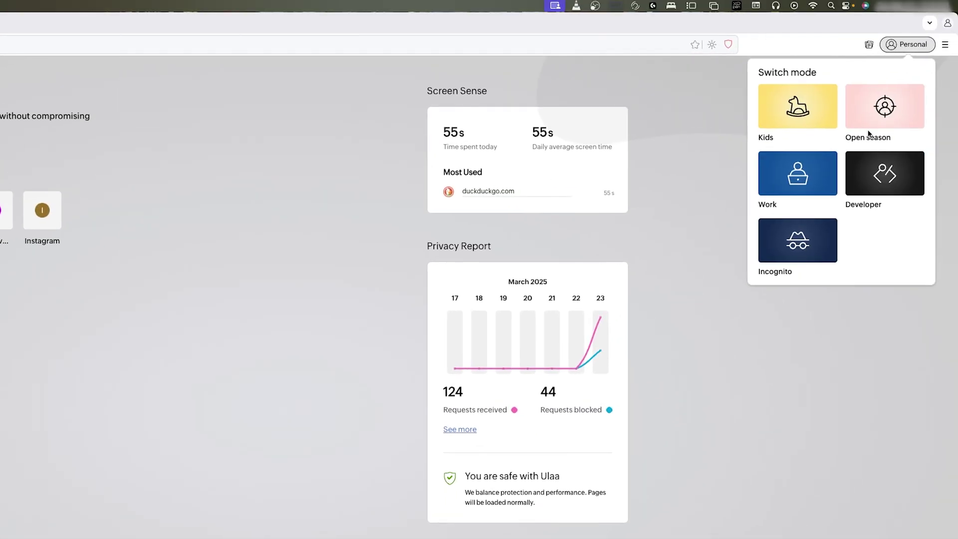
left_click(800, 118)
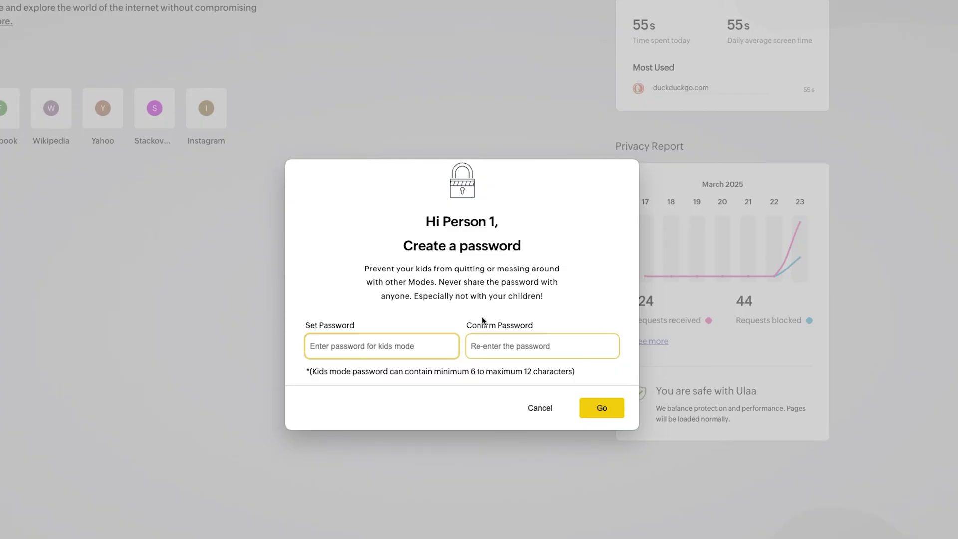
Set and confirm a new Kids Mode password
type("1")
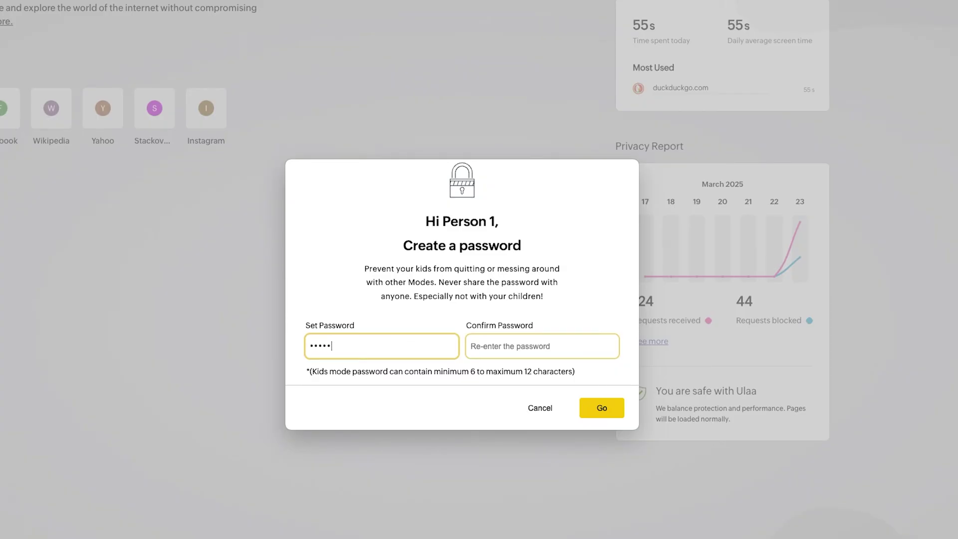
type("6")
left_click(530, 347)
type("123456")
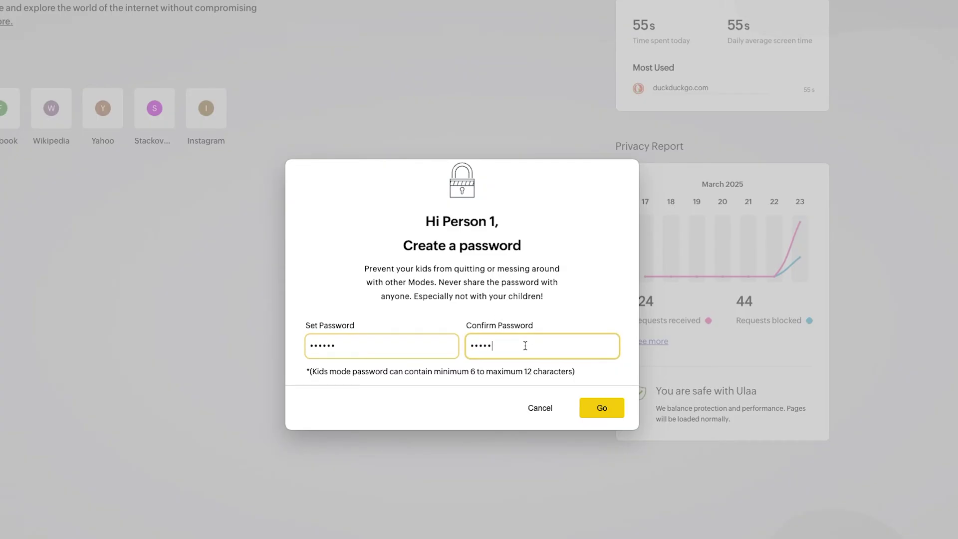
left_click(612, 411)
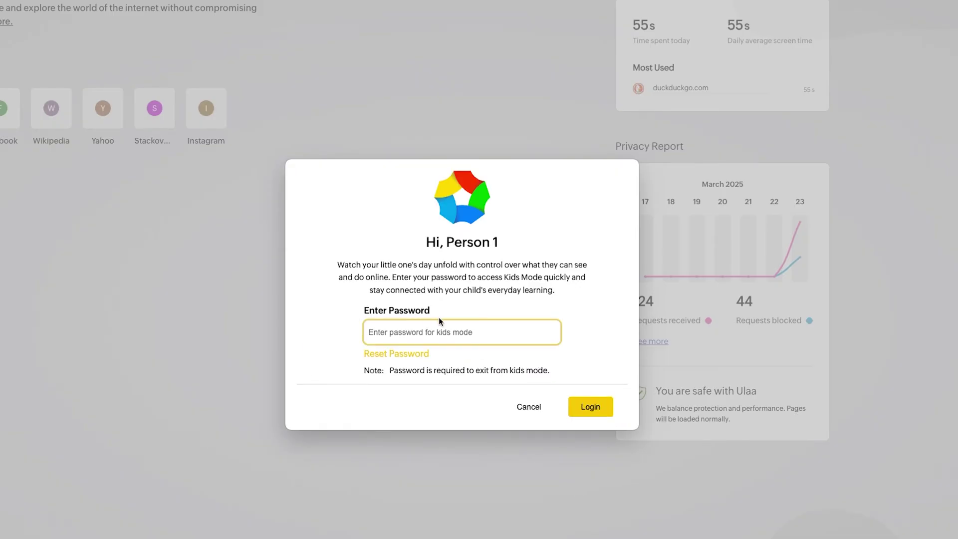
Log into Kids Mode with the new password
type("123456")
left_click(594, 407)
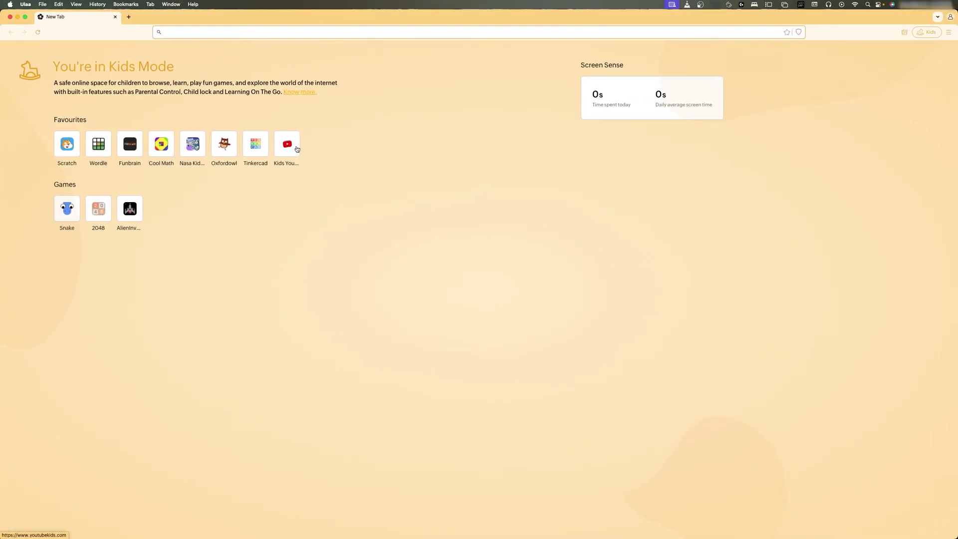
left_click(518, 169)
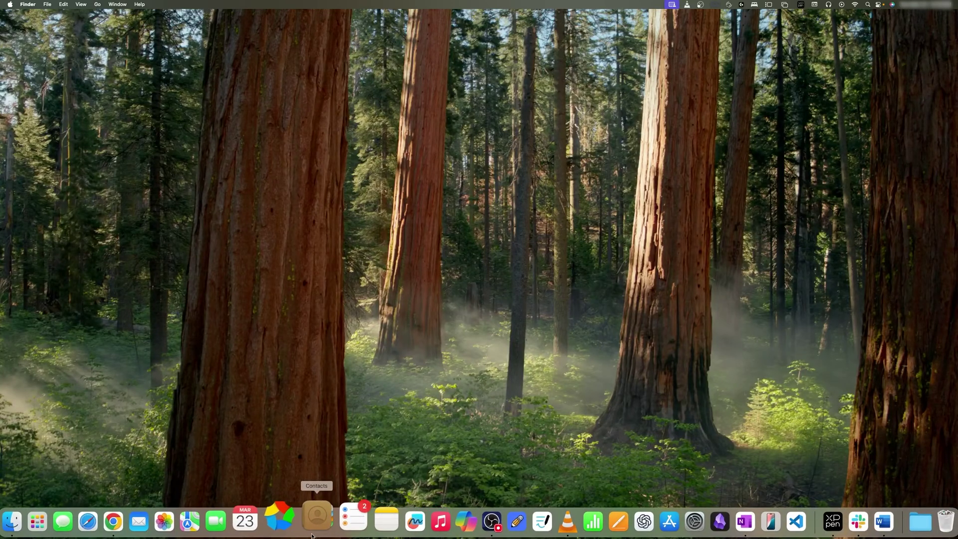
Relaunch Ulaa from the Dock and open it with the default profile
left_click(296, 519)
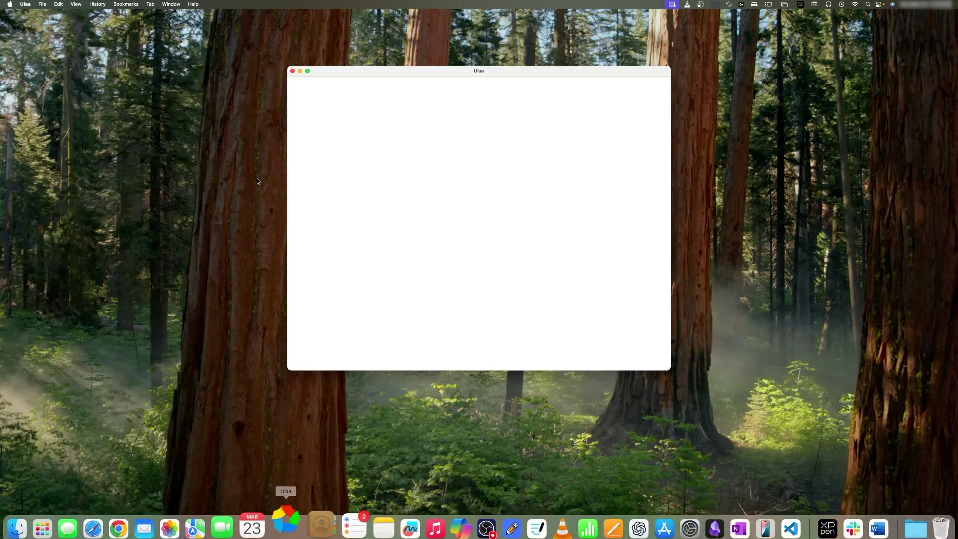
double_click(446, 74)
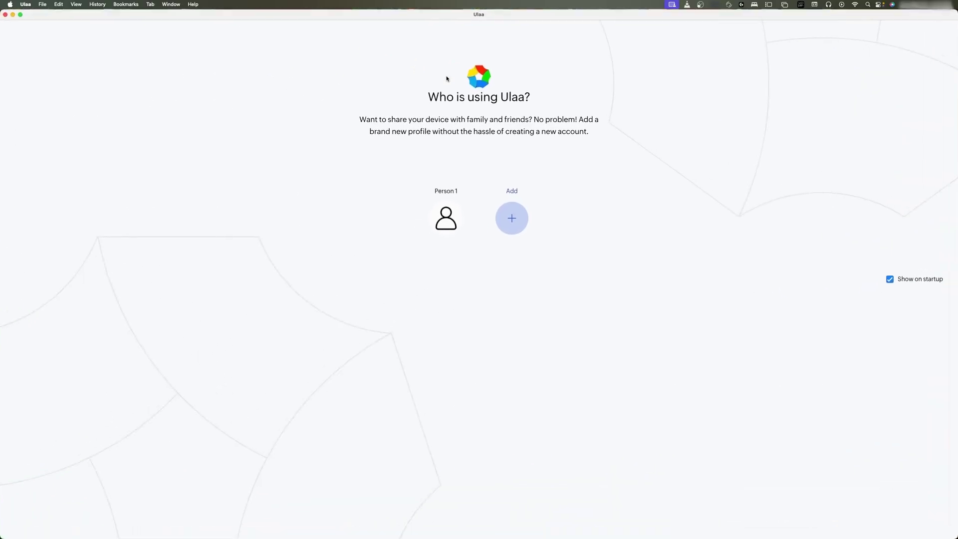
left_click(451, 216)
Switch from Personal Mode into Kids Mode using the Kids Mode password
left_click(913, 33)
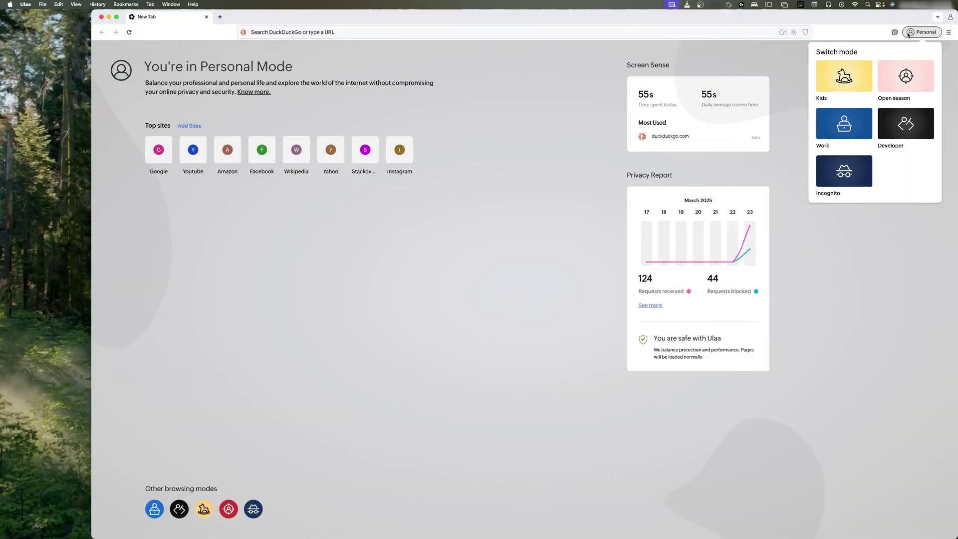
left_click(841, 81)
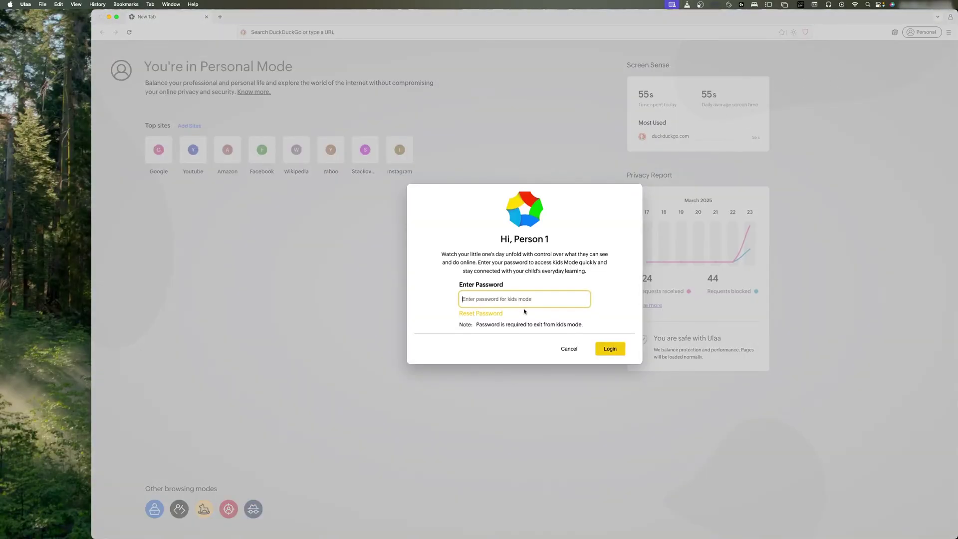
type("•••")
left_click(608, 348)
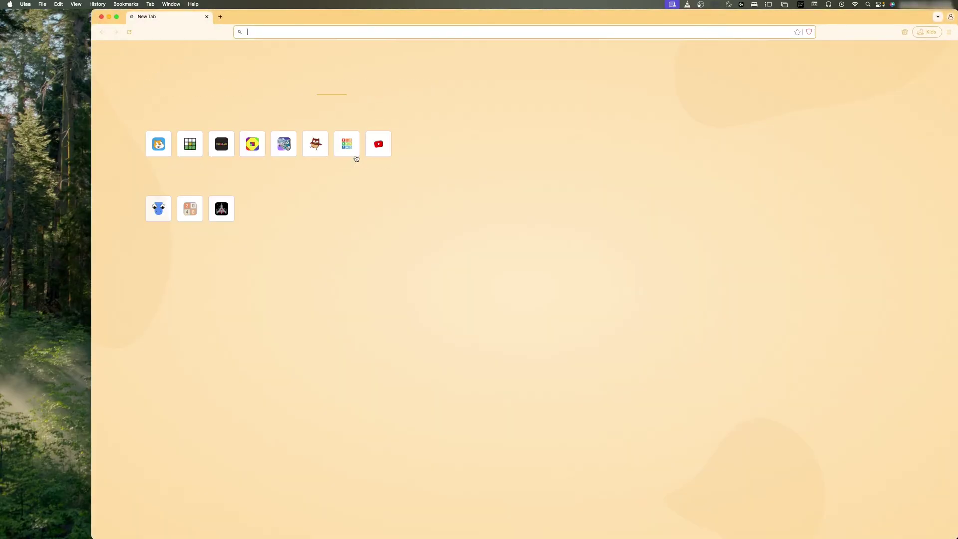
double_click(294, 17)
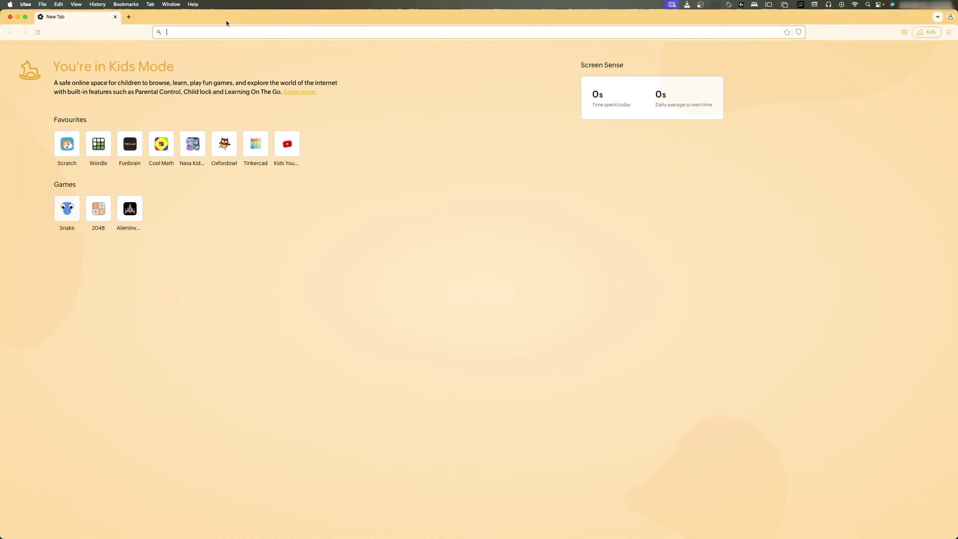
Search 'youtube' from the address bar and open the YouTube site
left_click(252, 31)
type("y")
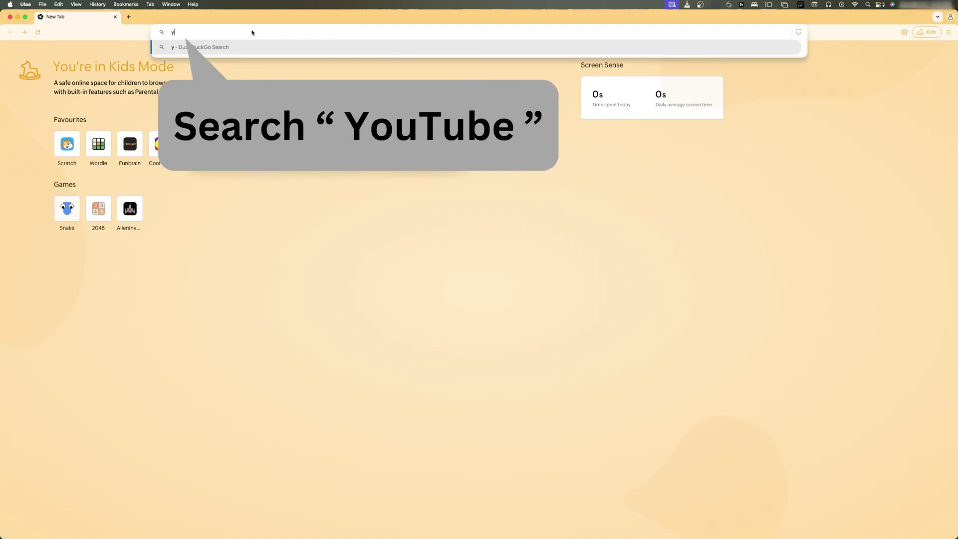
type("outube")
key("Return")
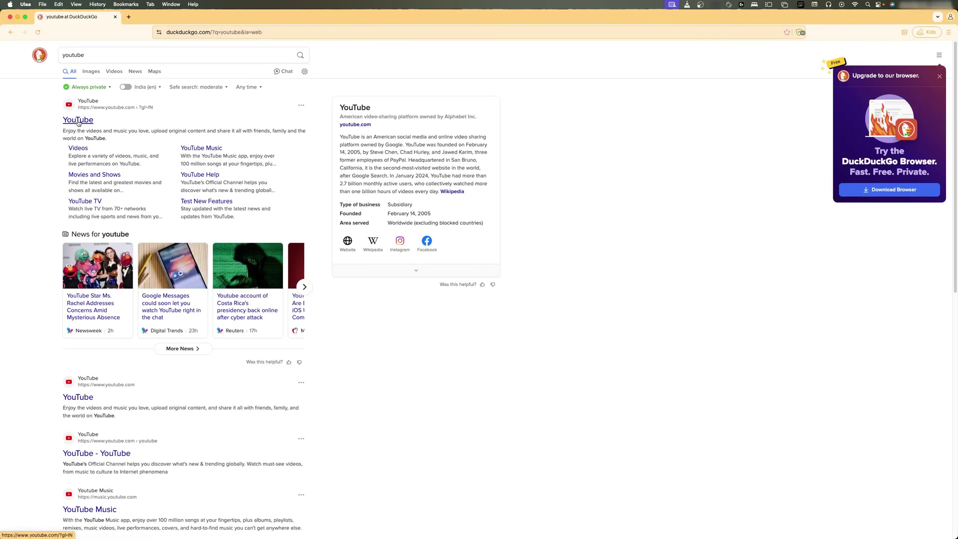
left_click(78, 121)
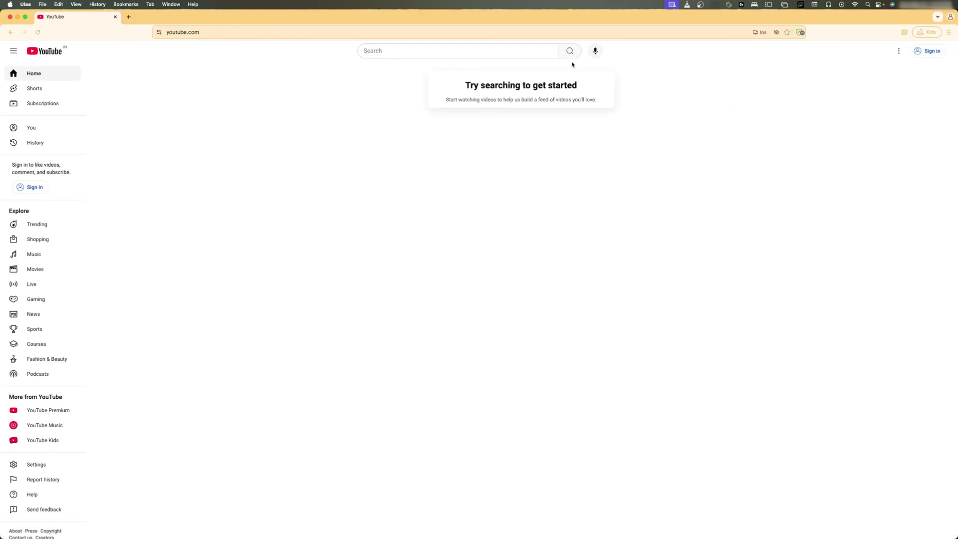
Search YouTube for 'resident evil 4', play the first video, then go back
left_click(435, 48)
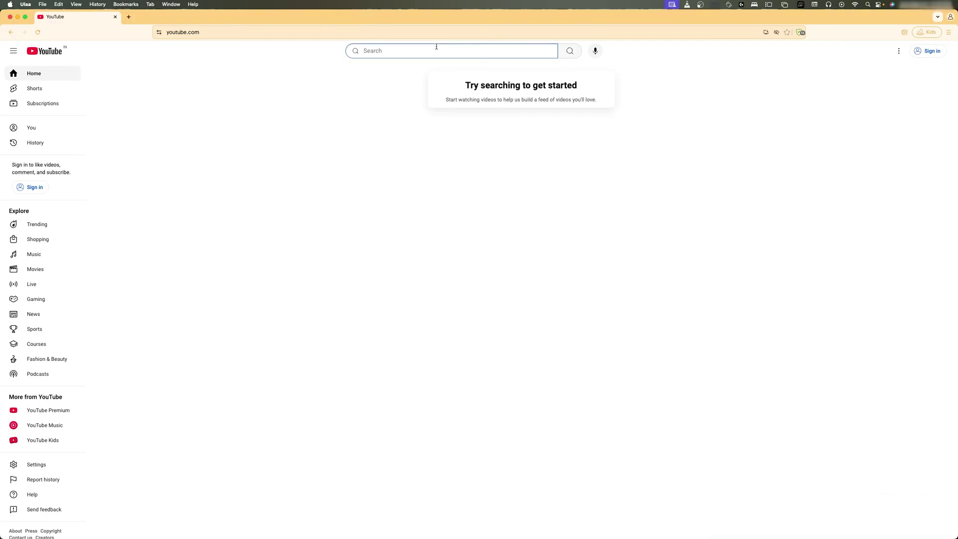
type("resident evil 4")
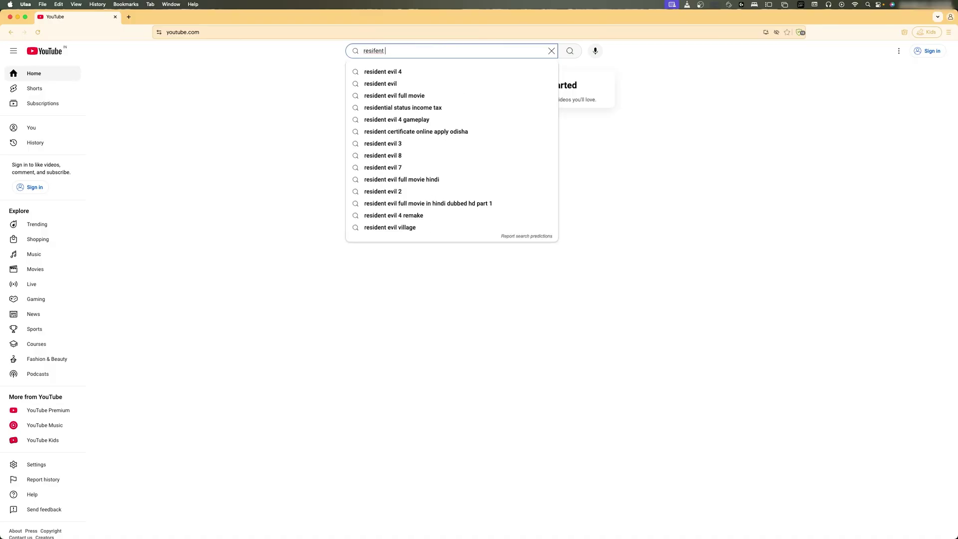
key("Return")
scroll(393, 183, "down", 3)
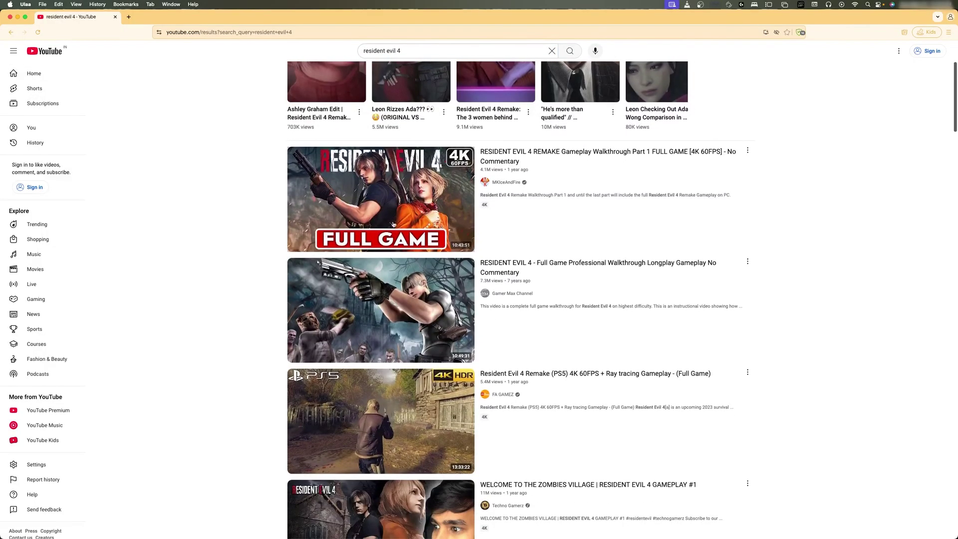
left_click(393, 183)
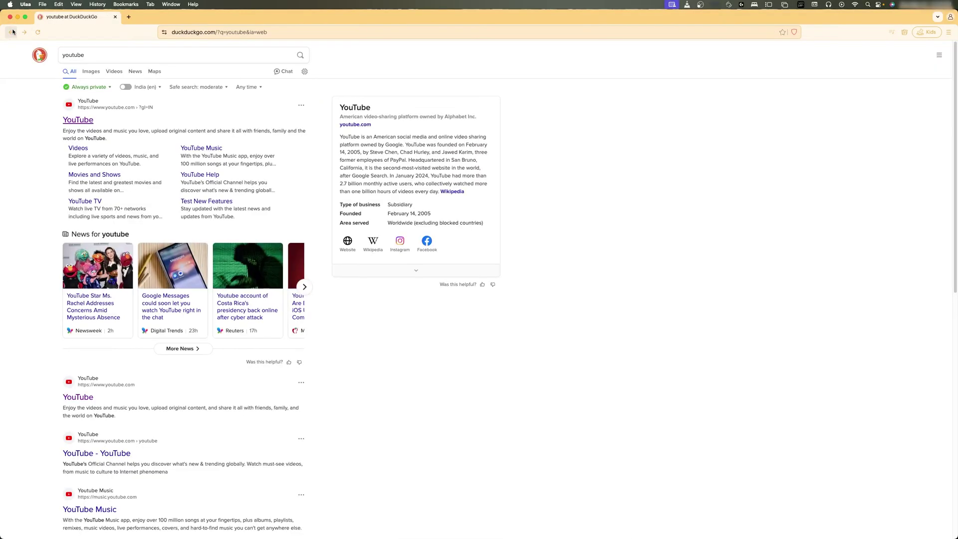
left_click(10, 32)
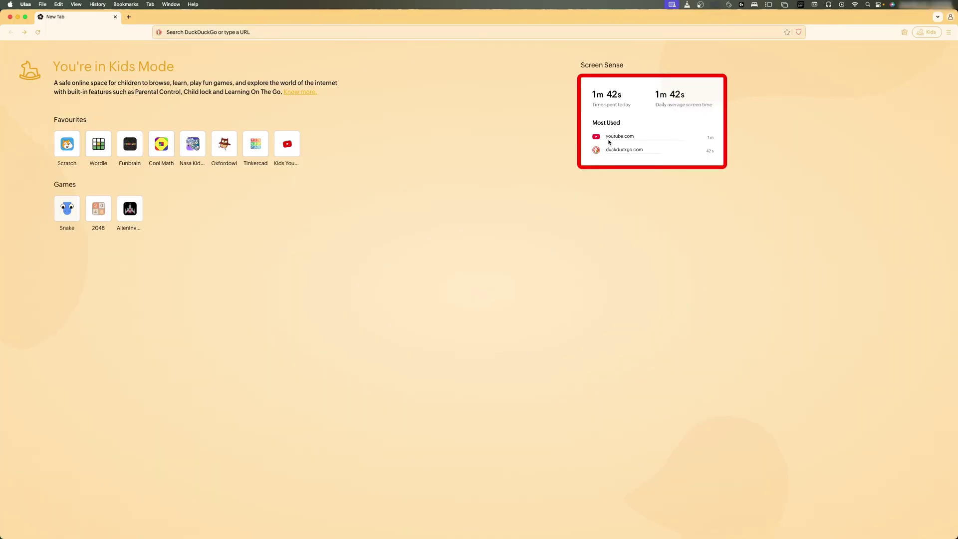
Open the Ulaa Modes help article and jump to its Kids Mode section
left_click(310, 95)
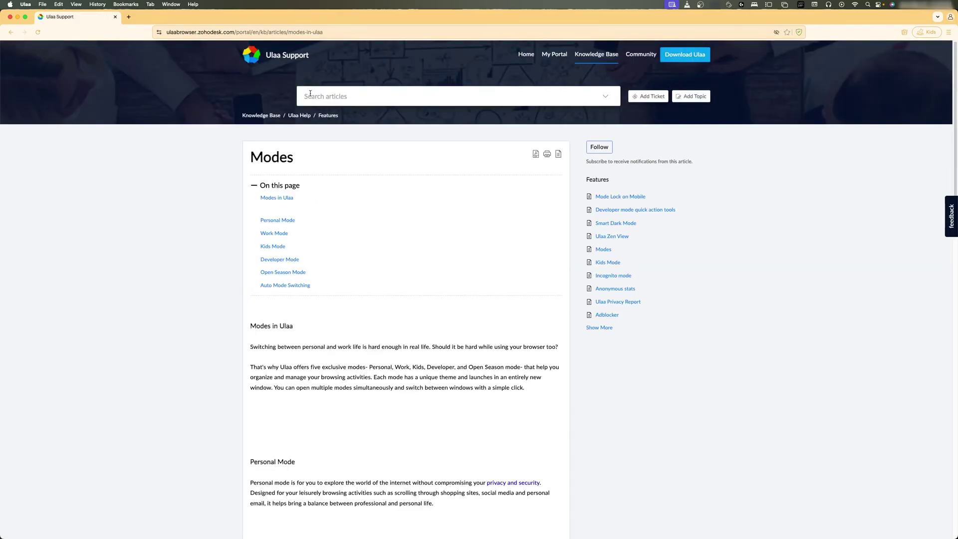
left_click(280, 249)
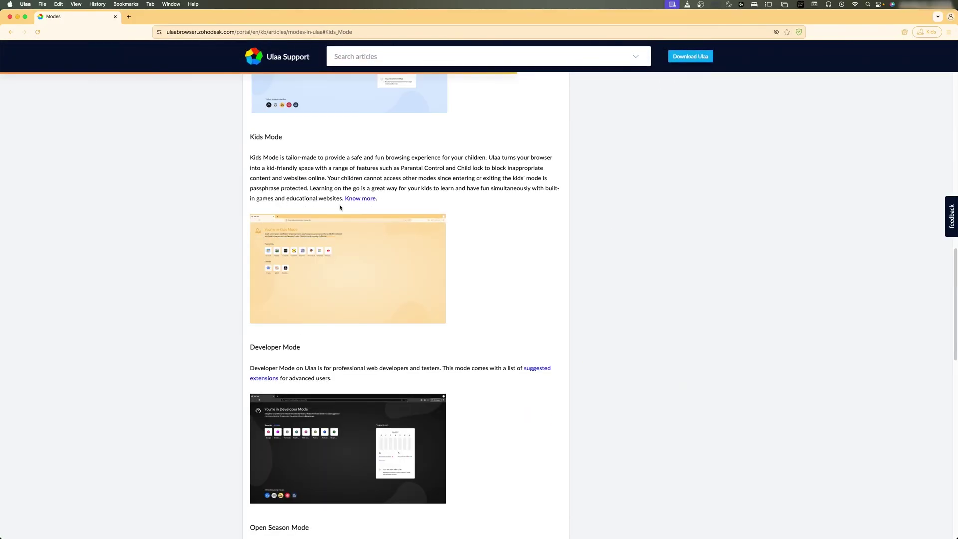
scroll(339, 207, "up", 1)
left_click_drag(263, 186, 612, 173)
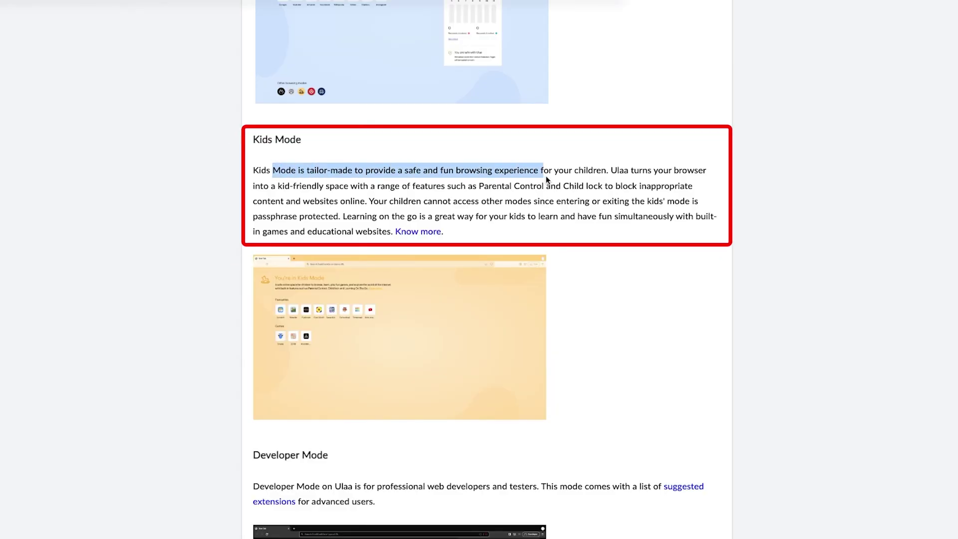
left_click(613, 172)
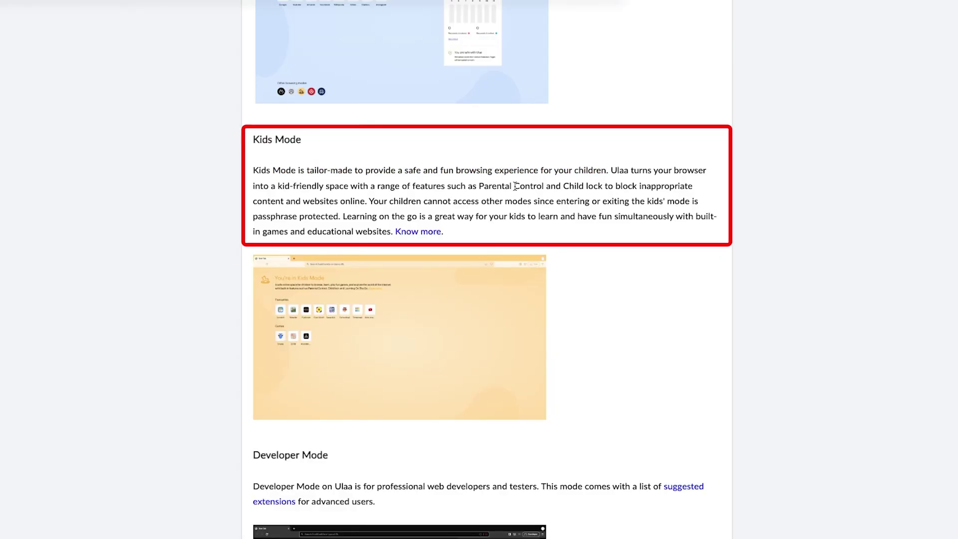
Highlight the Kids Mode sentences about Parental Control and Child lock while reading
left_click_drag(479, 185, 341, 216)
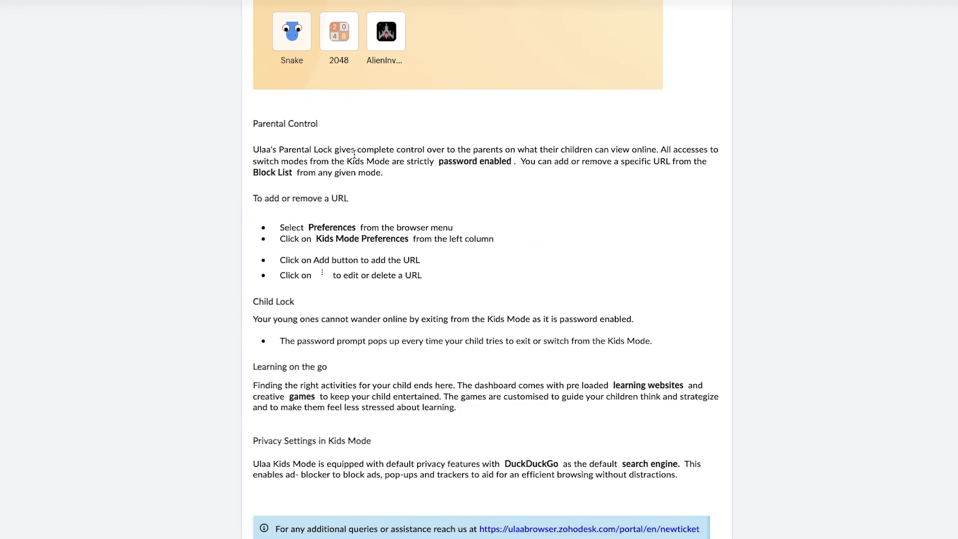
scroll(352, 138, "down", 2)
scroll(367, 139, "down", 3)
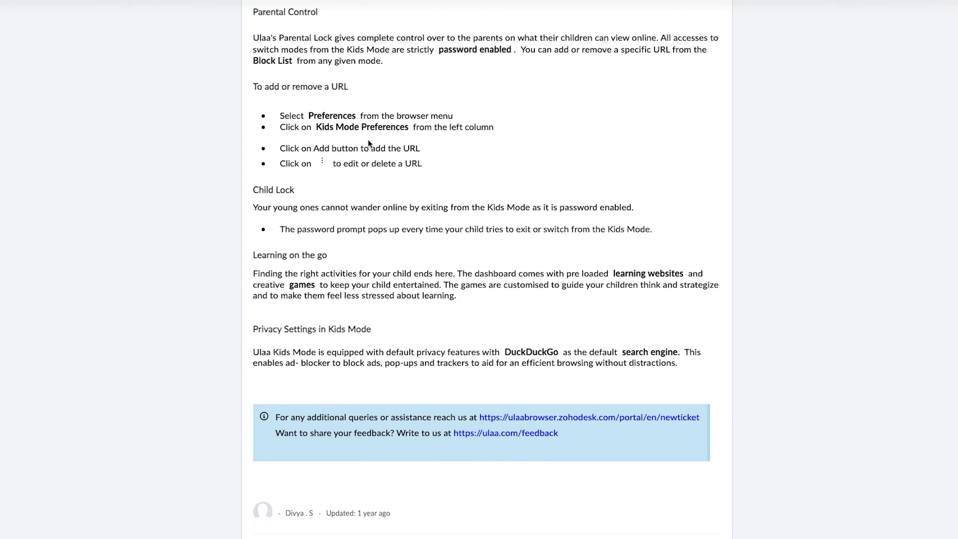
scroll(373, 181, "up", 2)
scroll(365, 181, "up", 1)
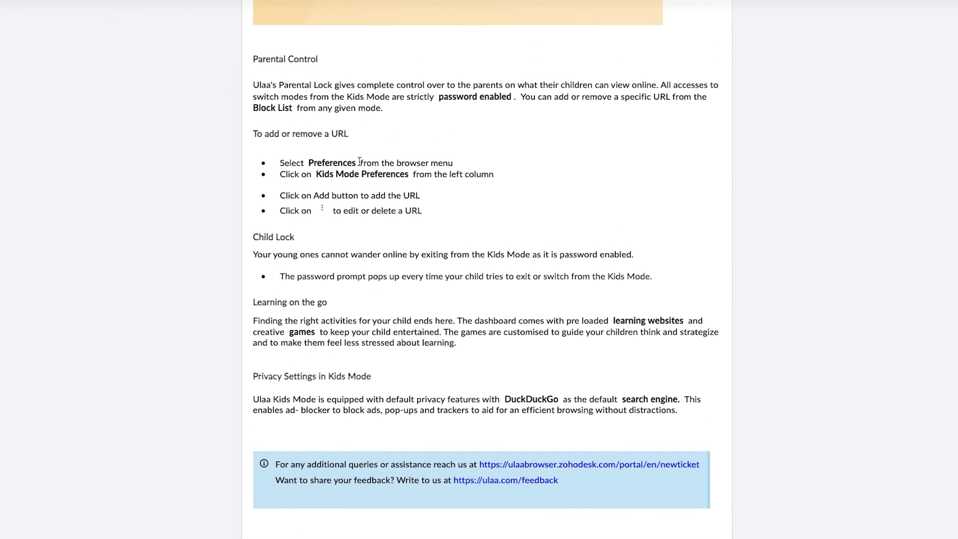
left_click_drag(325, 169, 408, 181)
left_click_drag(358, 202, 422, 220)
left_click(531, 275)
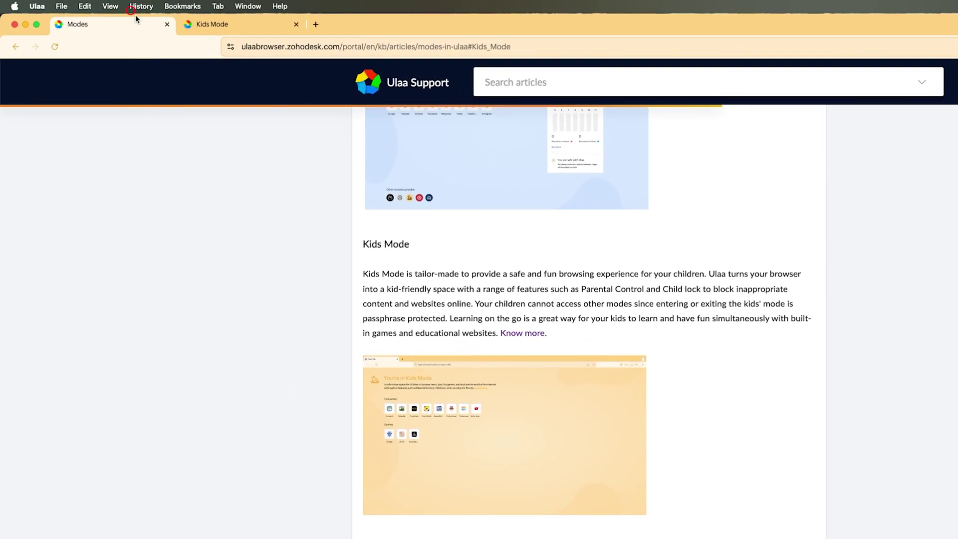
Reopen the recently closed Preferences tab, then close it again
left_click(98, 4)
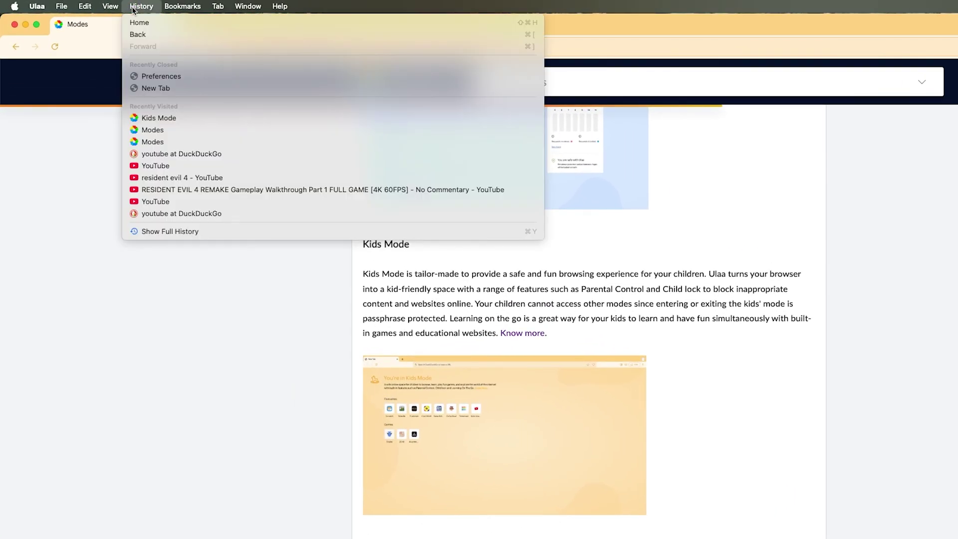
left_click(154, 76)
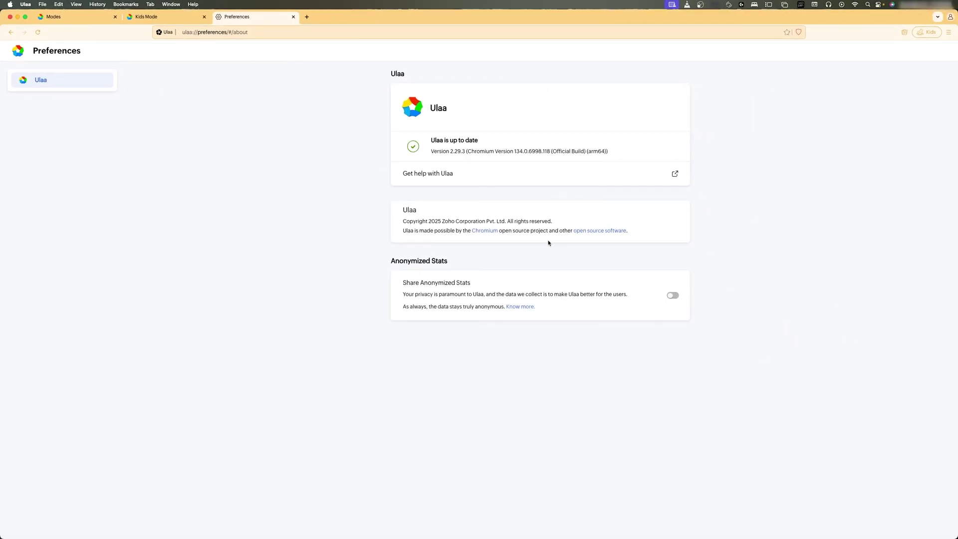
left_click(293, 16)
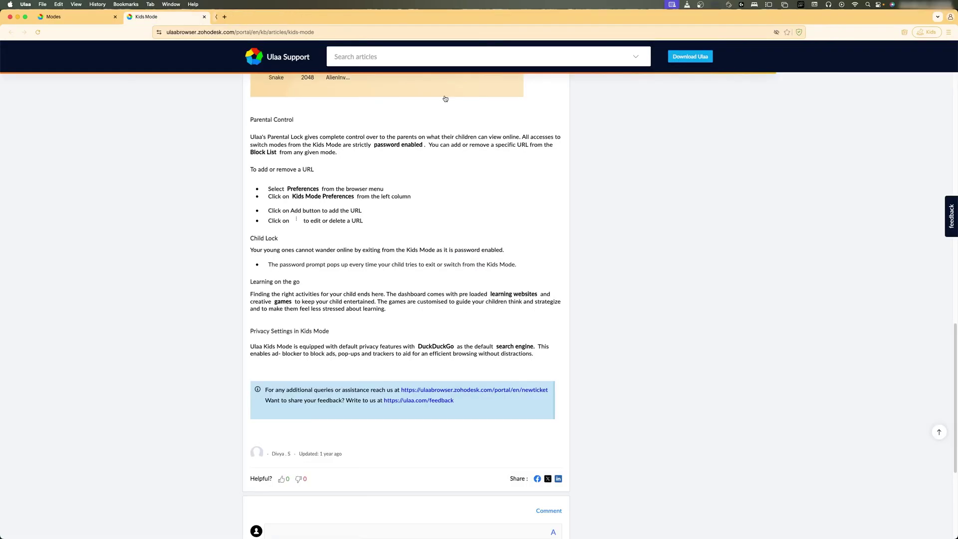
Exit Kids Mode by entering the Kids Mode password
left_click(933, 33)
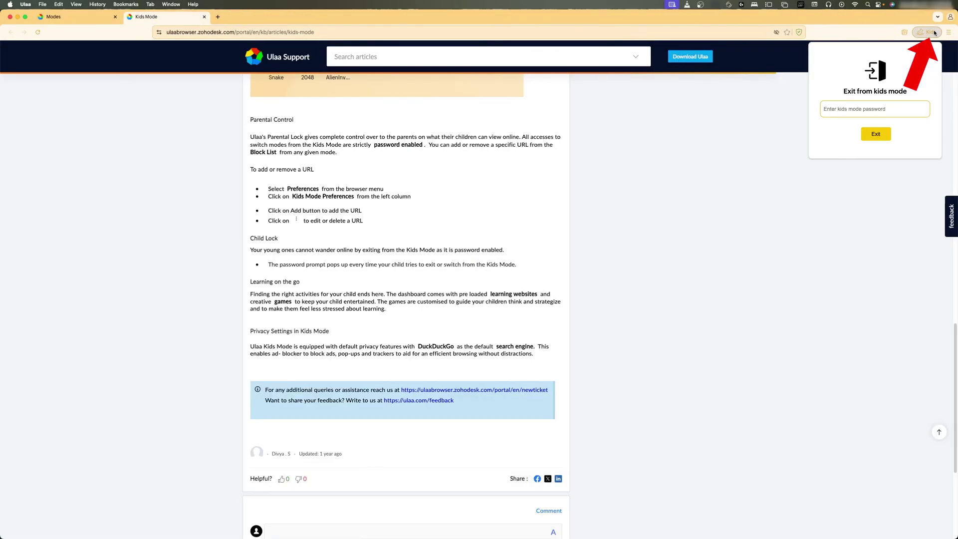
left_click(857, 112)
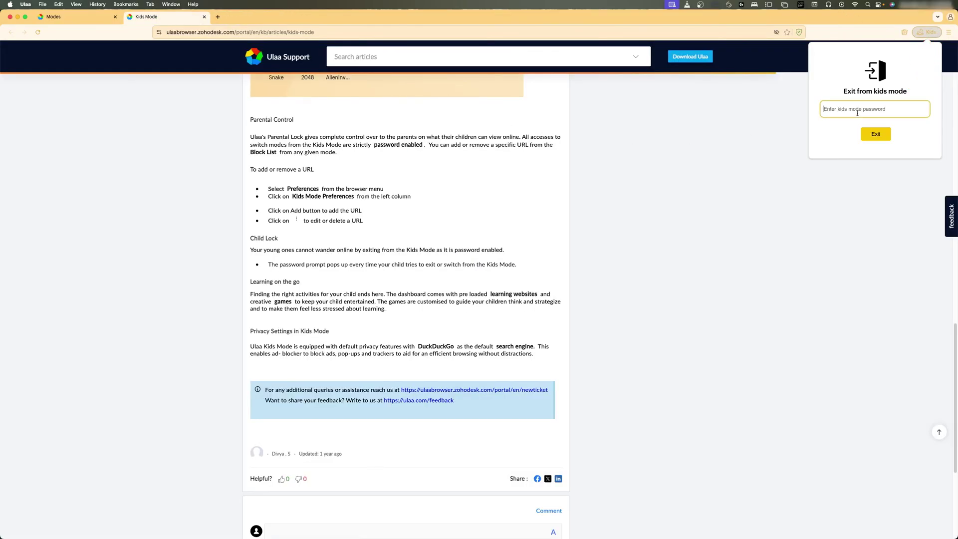
type("••••••")
left_click(879, 135)
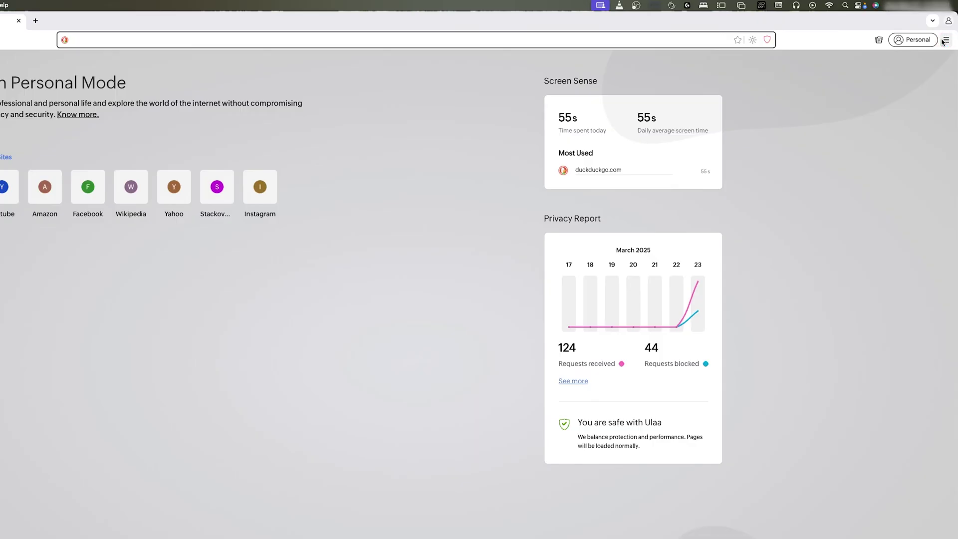
In Preferences > Kids Mode Settings, add youtube.com to the Block List URLs
left_click(947, 32)
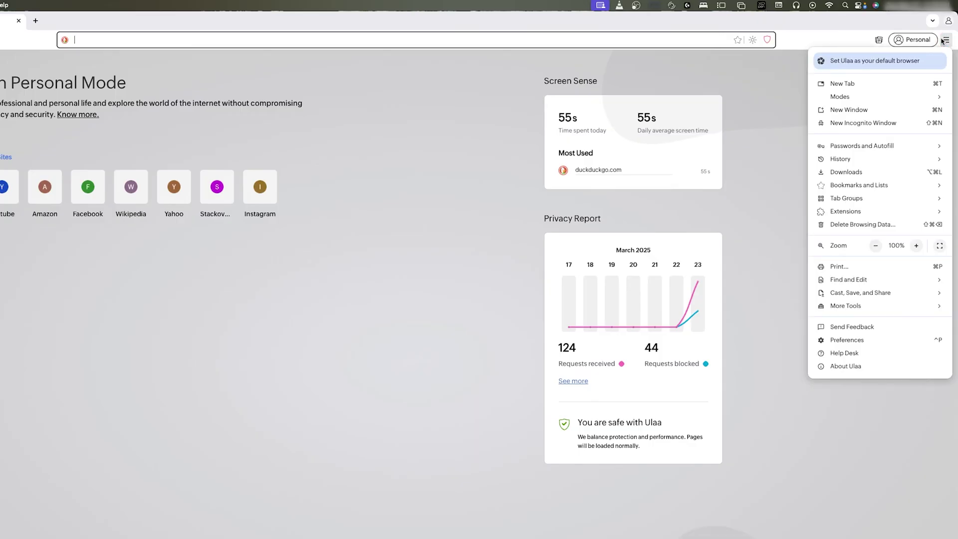
left_click(844, 339)
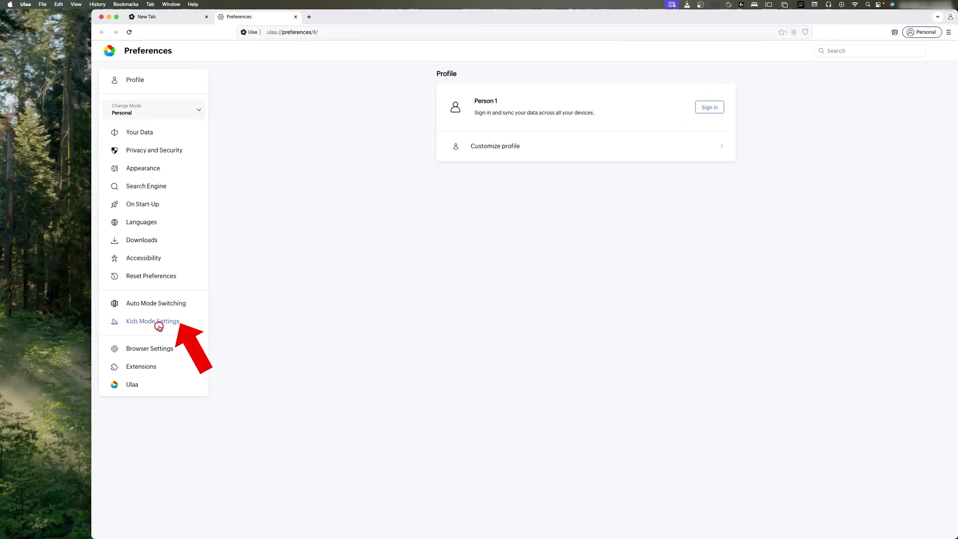
left_click(160, 324)
left_click(719, 149)
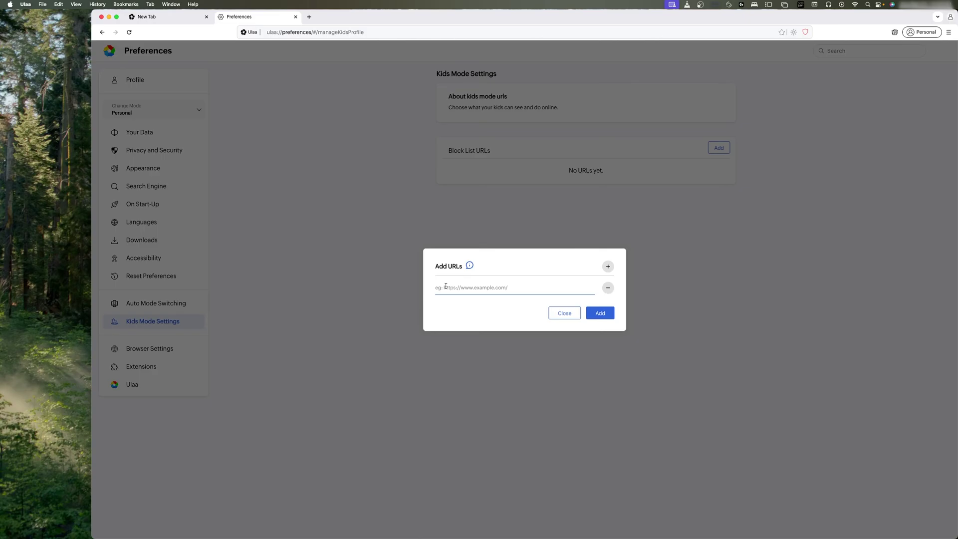
left_click(445, 287)
type("yoututber.com")
left_click(601, 313)
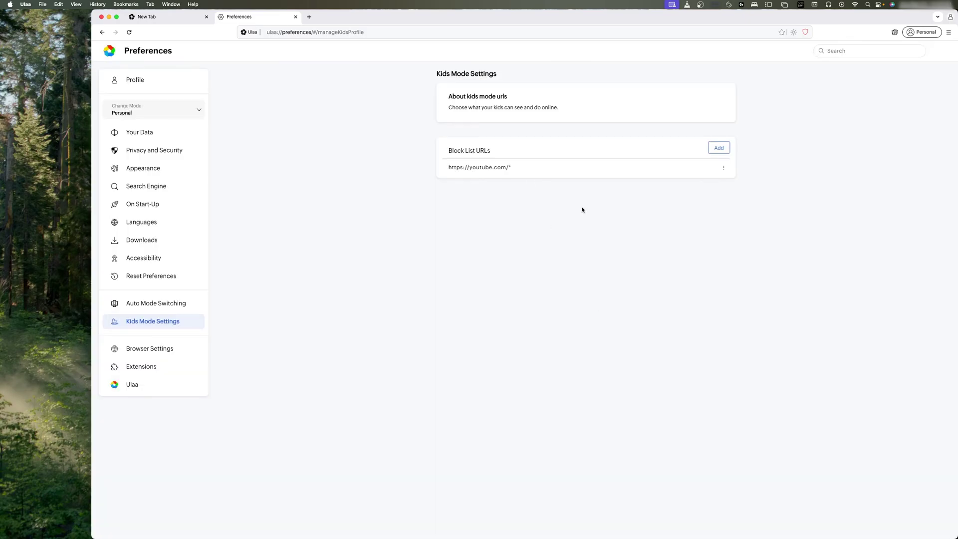
Switch into Kids Mode, logging in with the Kids Mode password
left_click(932, 33)
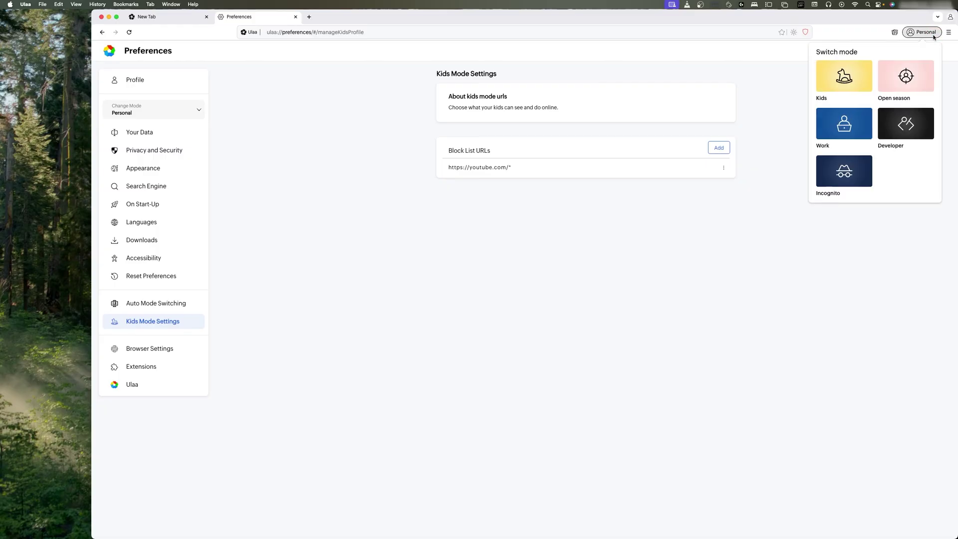
left_click(843, 81)
type("••")
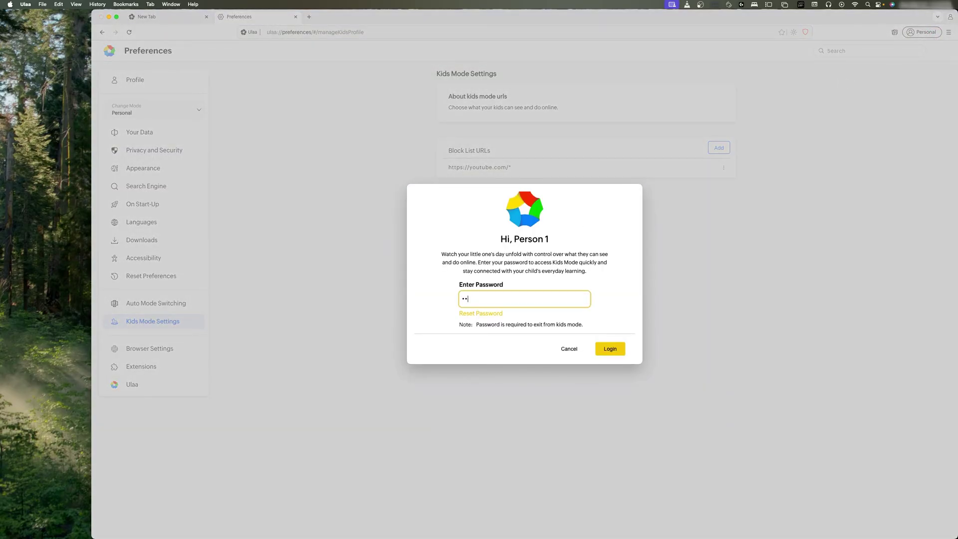
key("BackSpace")
left_click(610, 349)
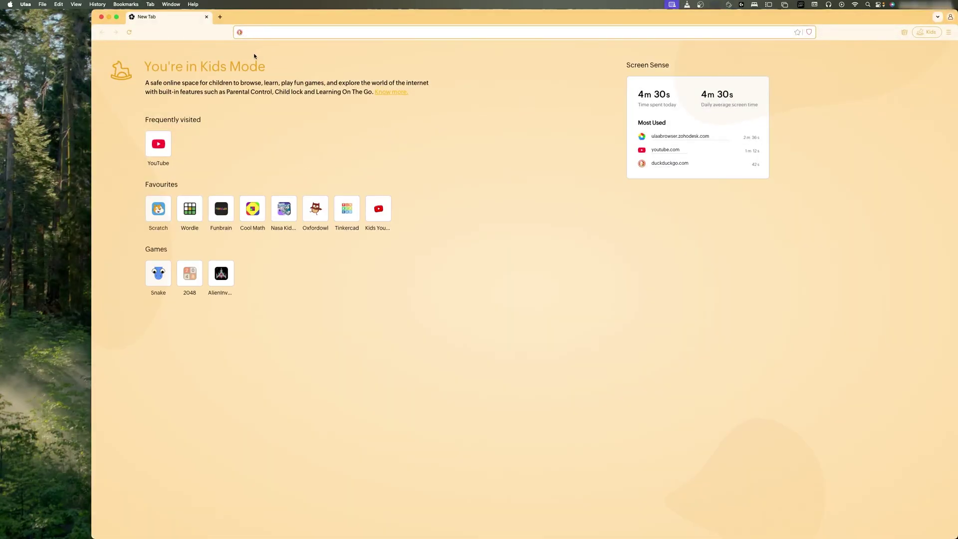
Load youtube.com and check its 'blocked by parent' page heading
type("yo")
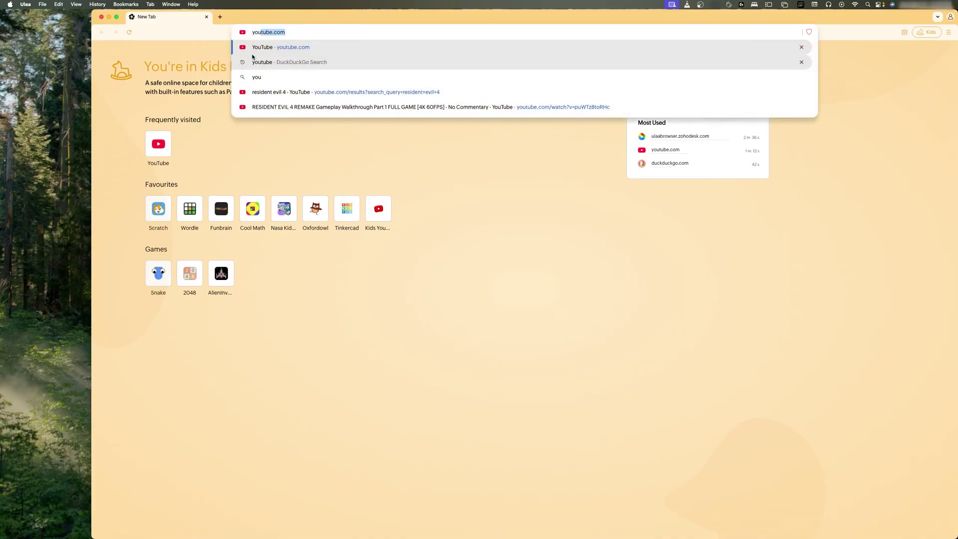
type("u")
key("Return")
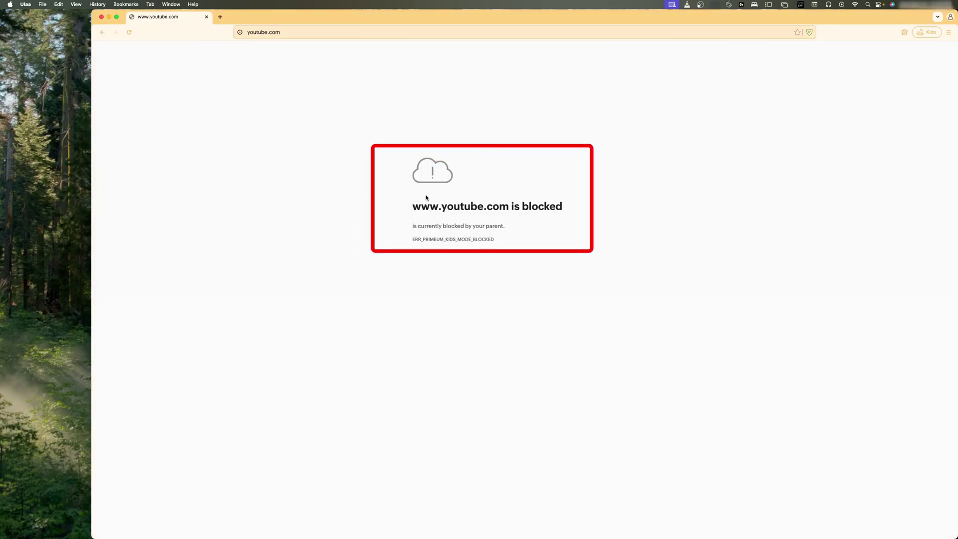
left_click_drag(420, 206, 608, 207)
left_click(581, 253)
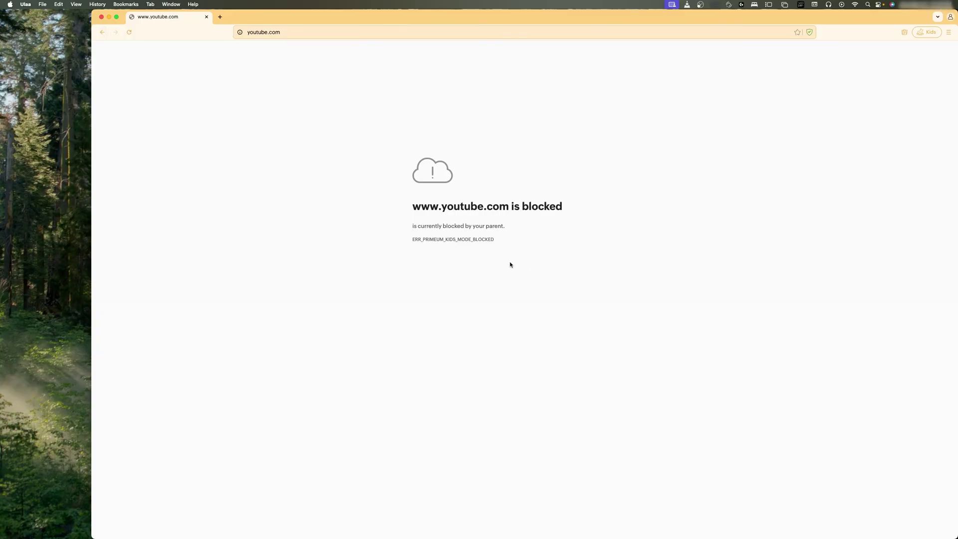
left_click_drag(429, 206, 522, 202)
left_click(569, 198)
Leave Kids Mode by submitting the Kids Mode password
left_click(926, 32)
type("12")
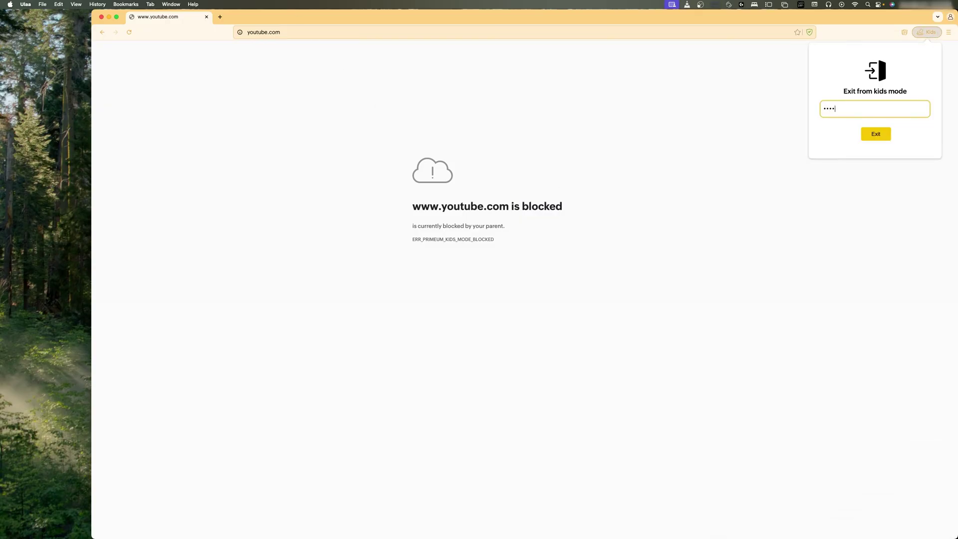
key("Return")
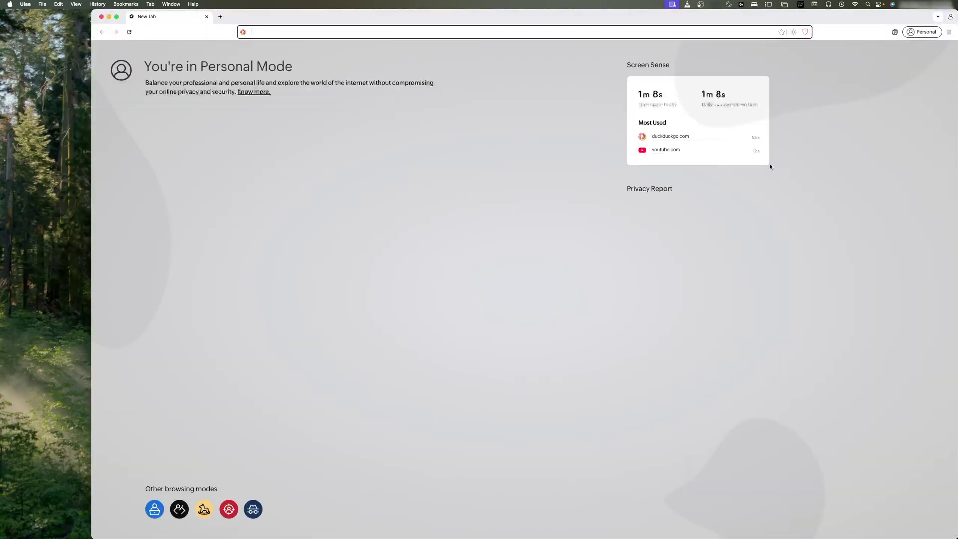
Enter Developer Mode, tick JSON Viewer, VisBug, Web Developer, CSS Viewer and daily.dev, then choose Not now
left_click(179, 508)
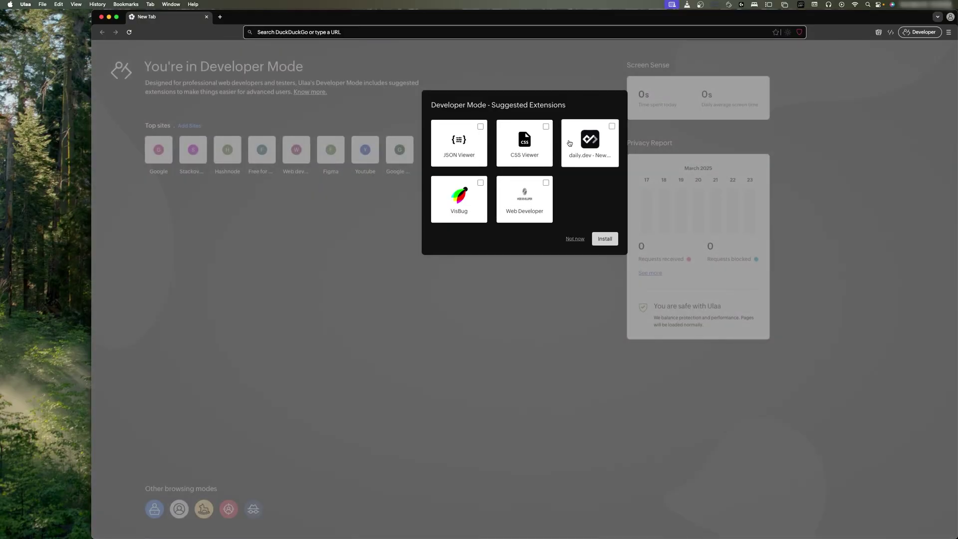
left_click(464, 145)
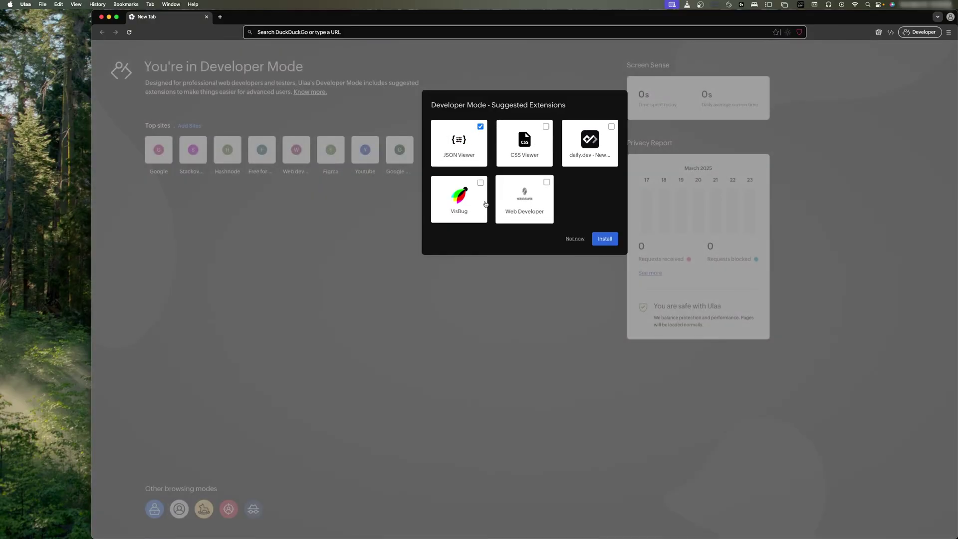
left_click(483, 200)
left_click(546, 182)
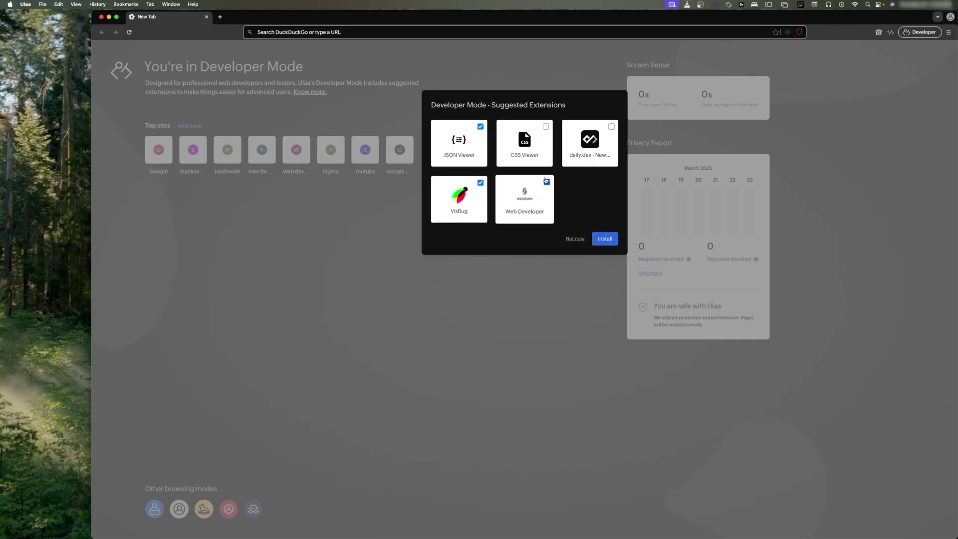
left_click(524, 145)
left_click(587, 141)
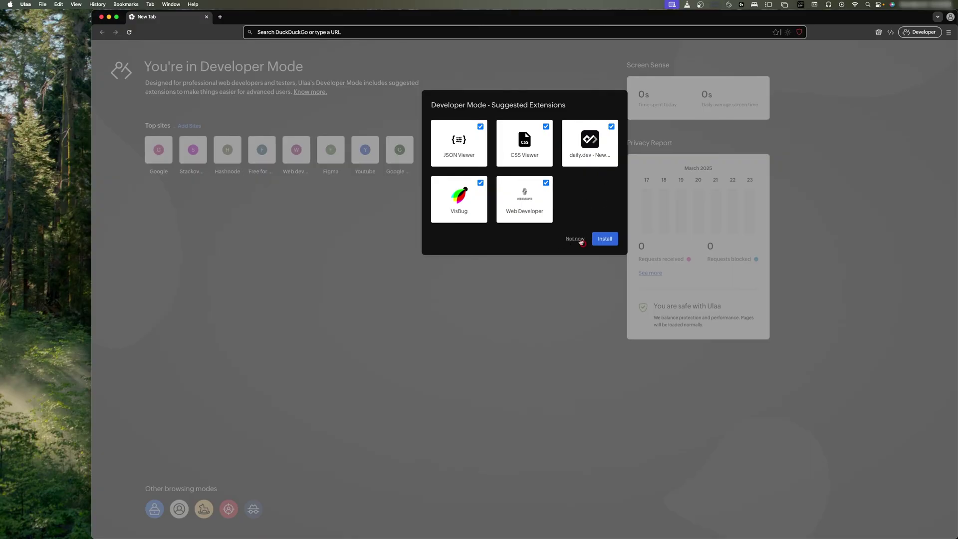
left_click(579, 240)
Choose Personal from the Developer button's Switch mode panel
left_click(916, 34)
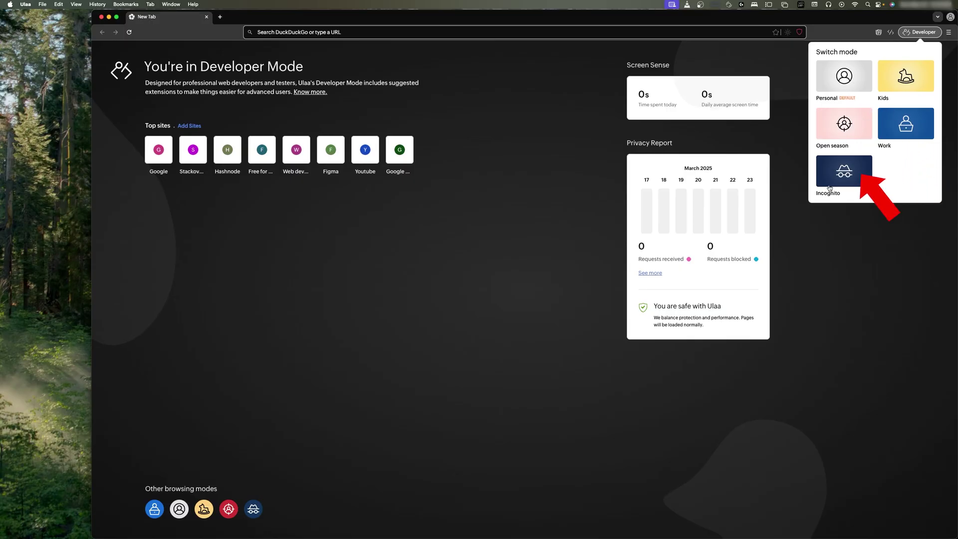
left_click(838, 74)
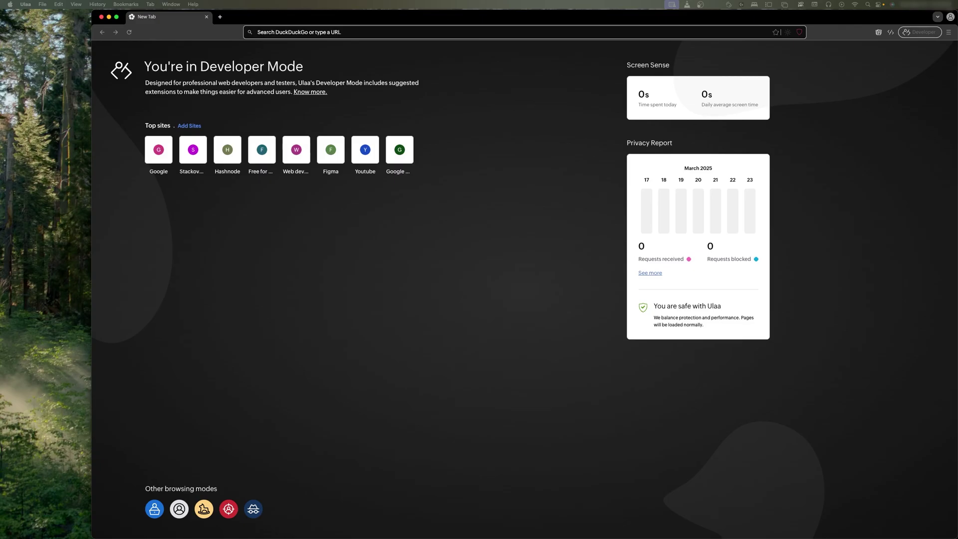